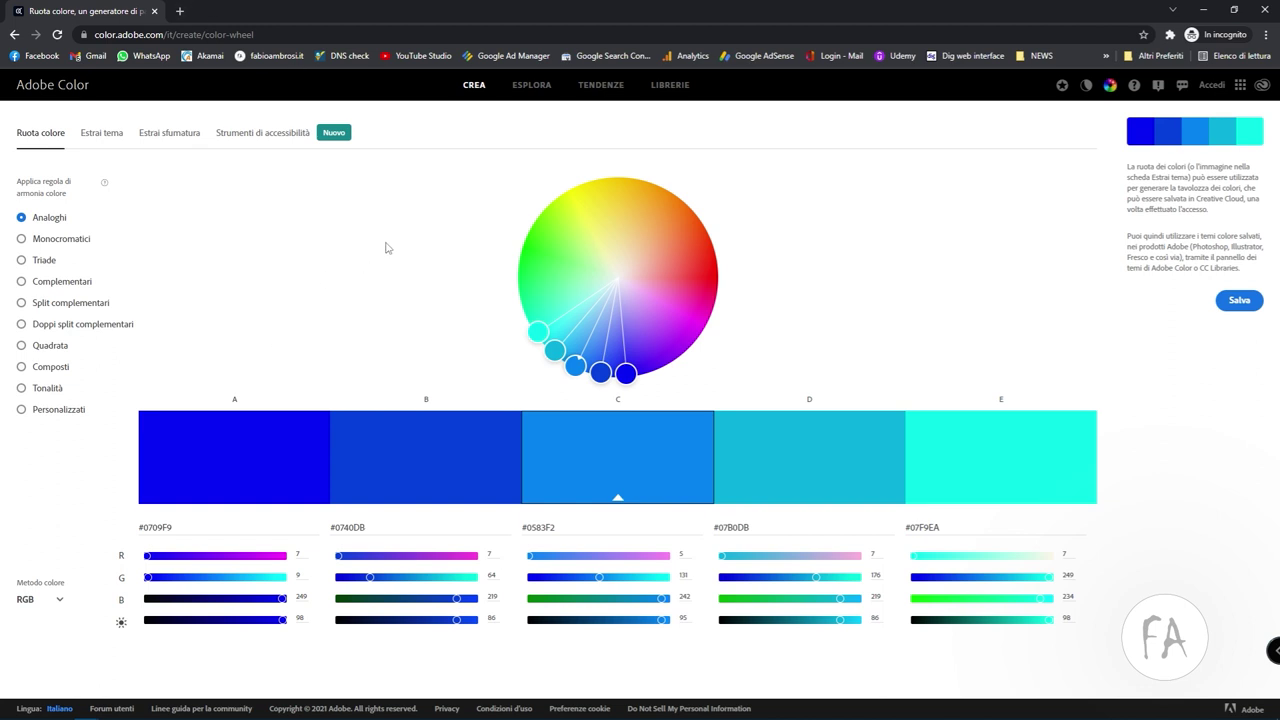
Step: Search Google for 'adobe color' in a new incognito tab
click(180, 11)
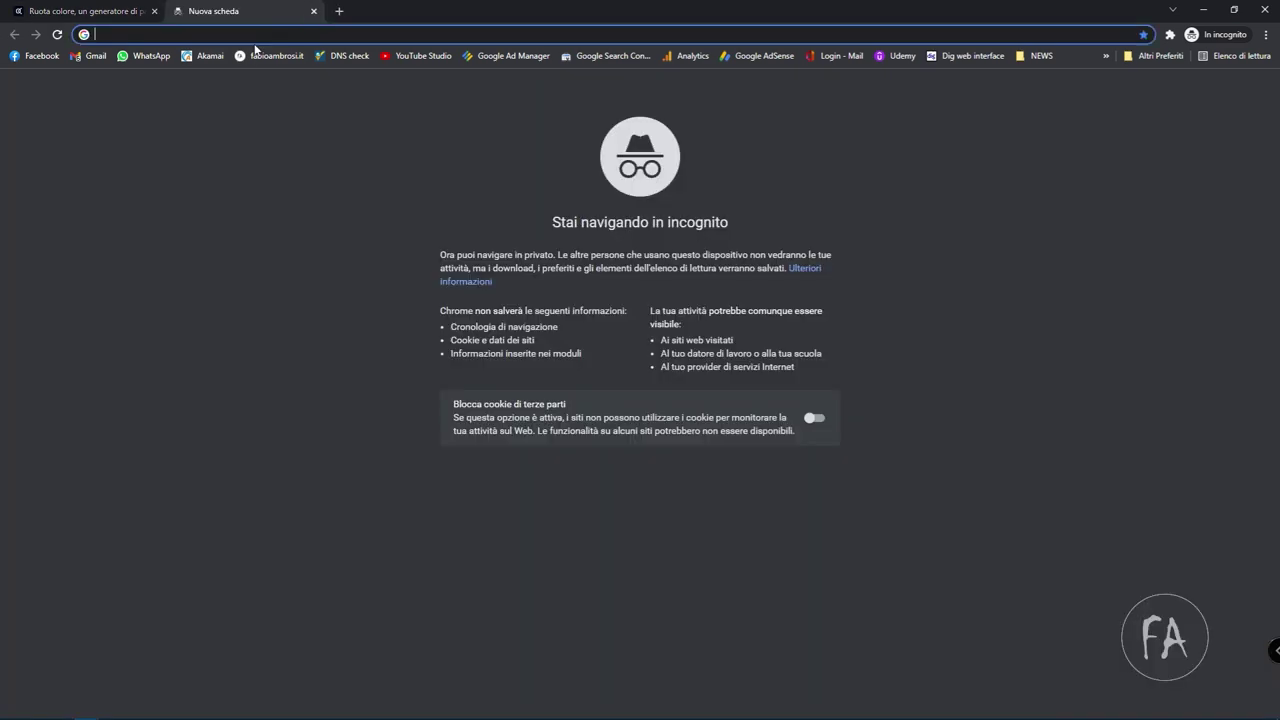
text(adobe )
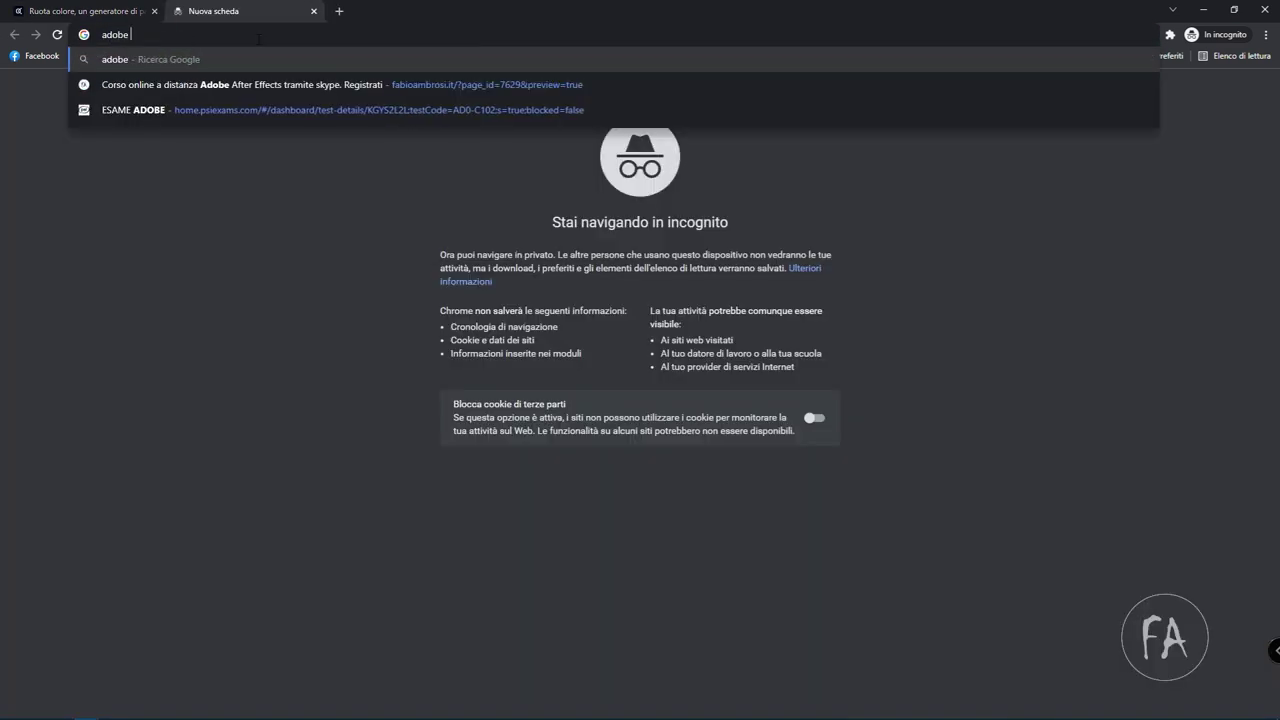
text(color)
key(Return)
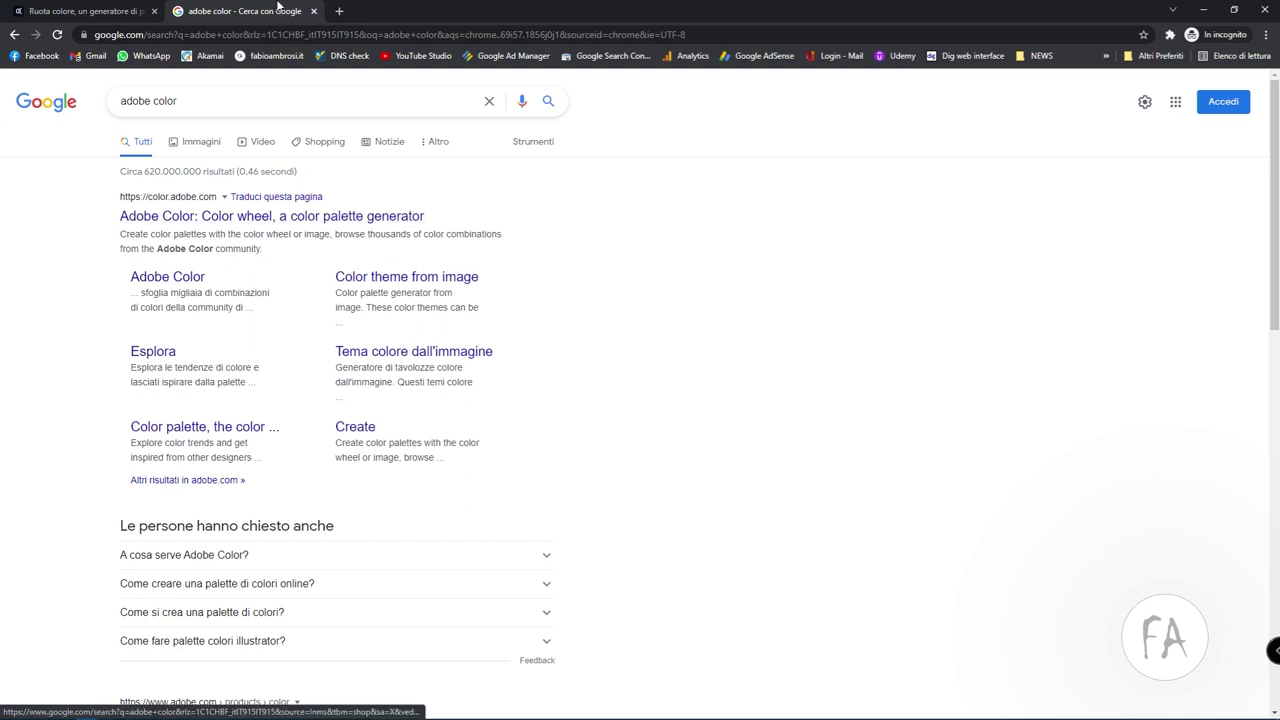
Step: Drag the base colour to red #F52900 and check swatch hex values #FA7A0D, #DE0F0B, #FA0D72
click(334, 217)
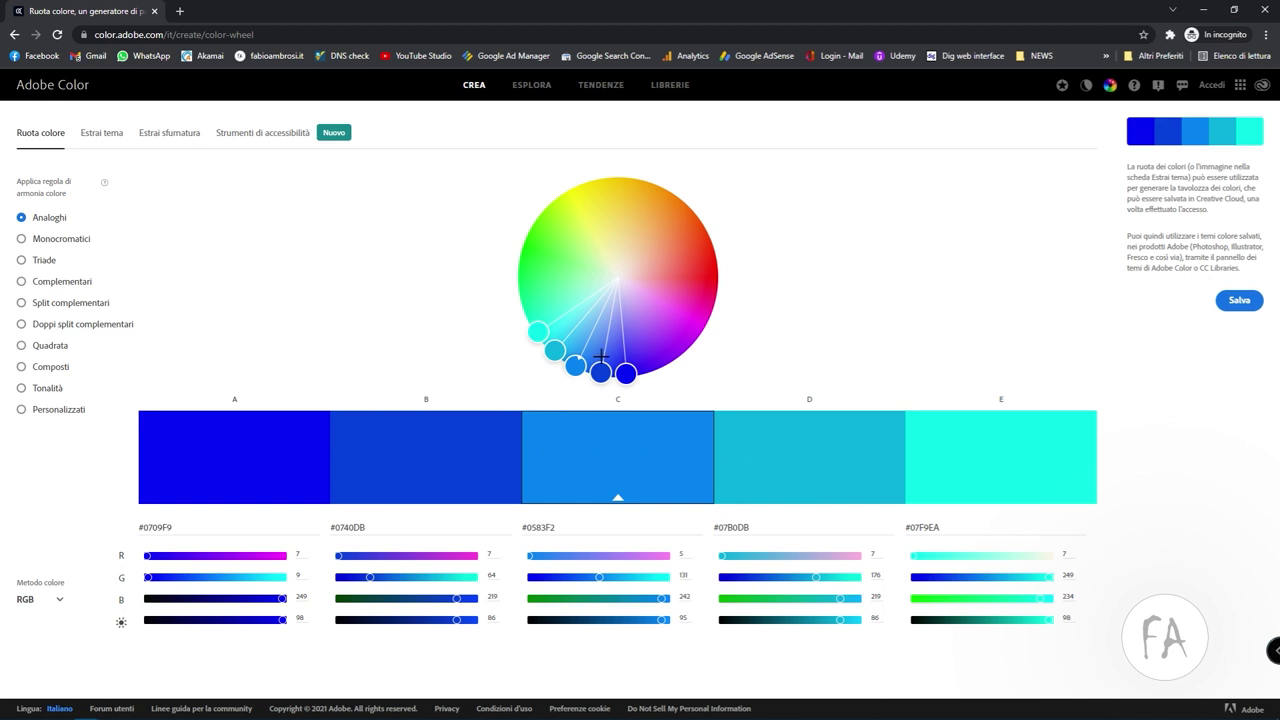
mouse_move(577, 367)
mouse_down()
mouse_move(643, 363)
mouse_move(697, 337)
mouse_move(718, 303)
mouse_move(712, 236)
mouse_move(712, 281)
mouse_move(716, 249)
mouse_up()
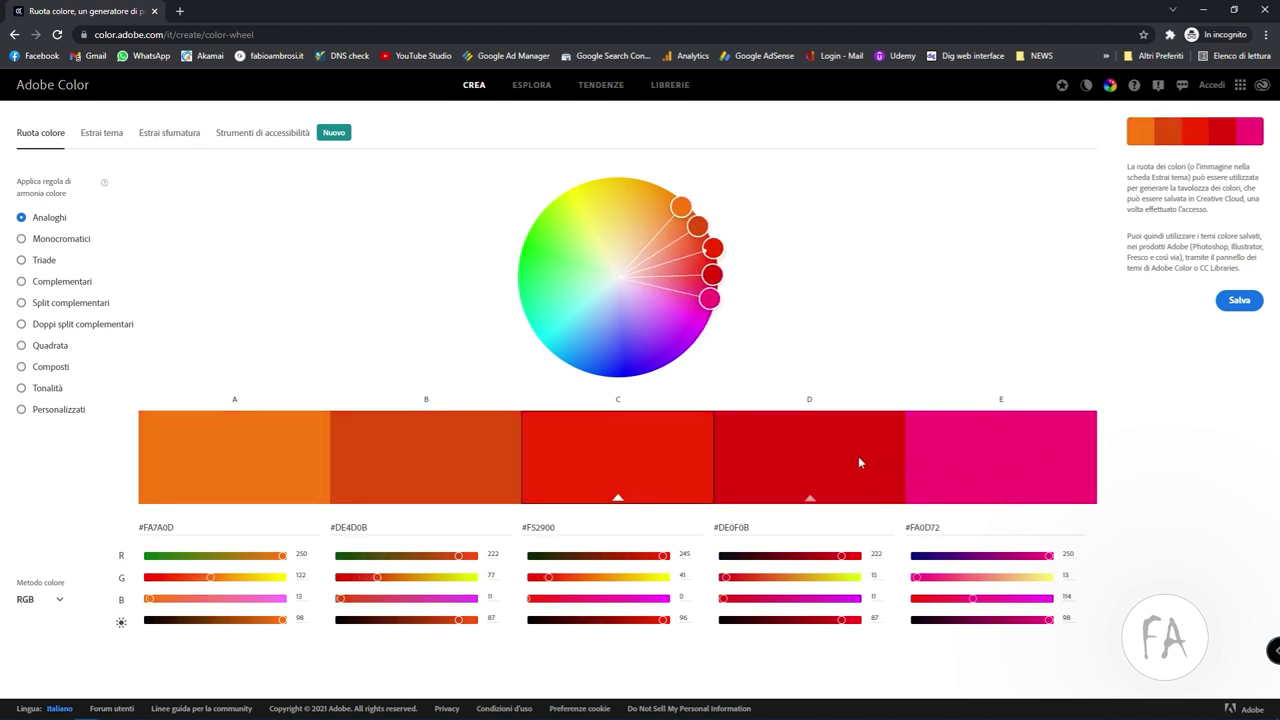
click(184, 522)
click(569, 527)
click(760, 527)
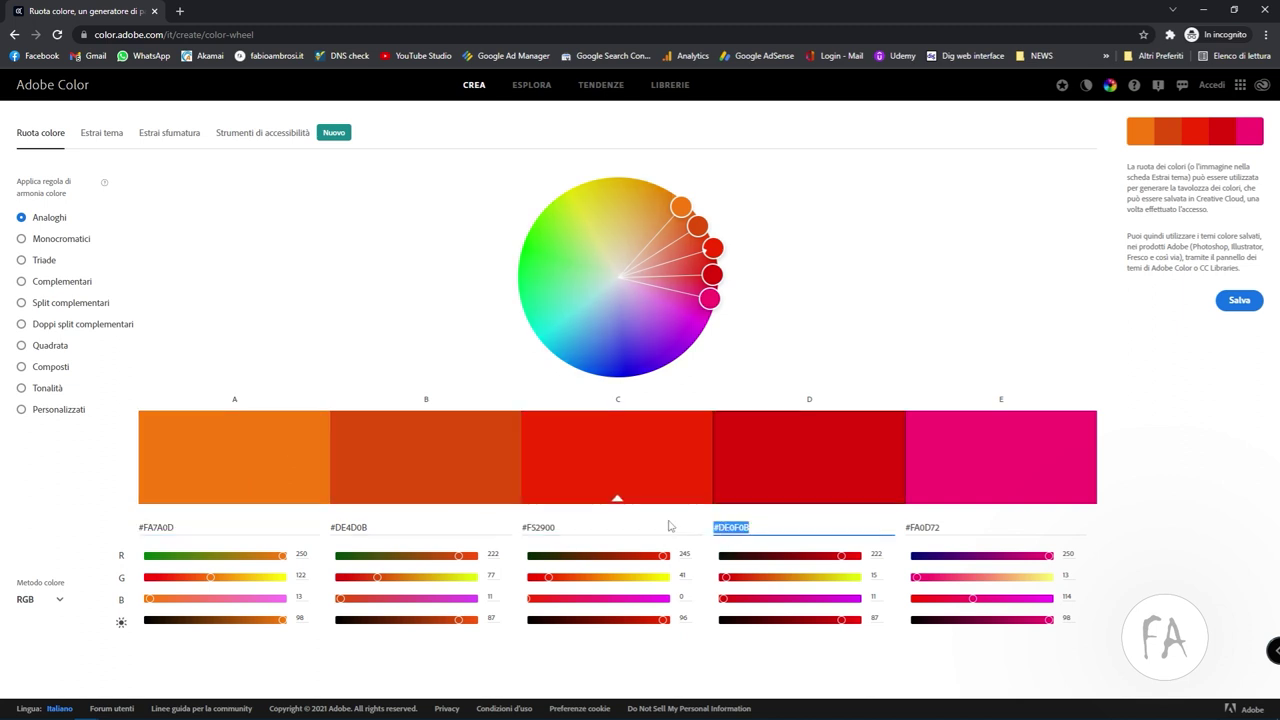
click(1012, 530)
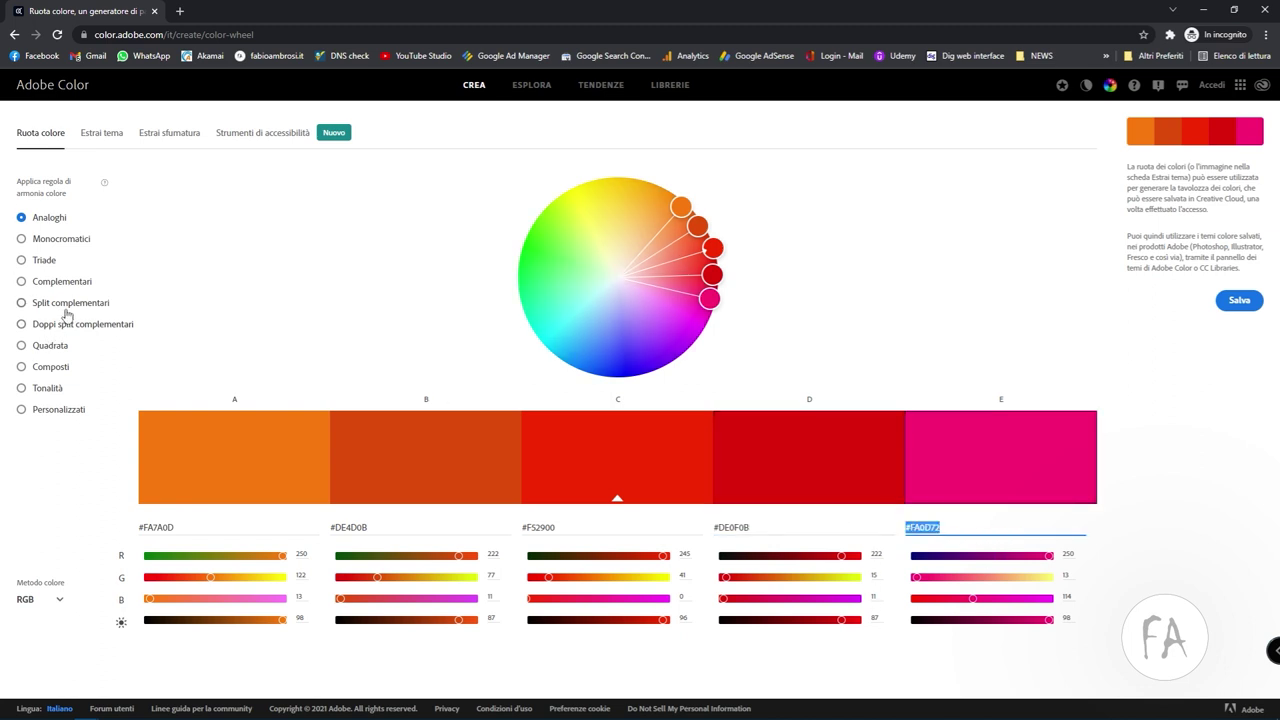
Step: Apply the Tonalità (shades) rule and move the base colour via blue to green #14F500
click(54, 242)
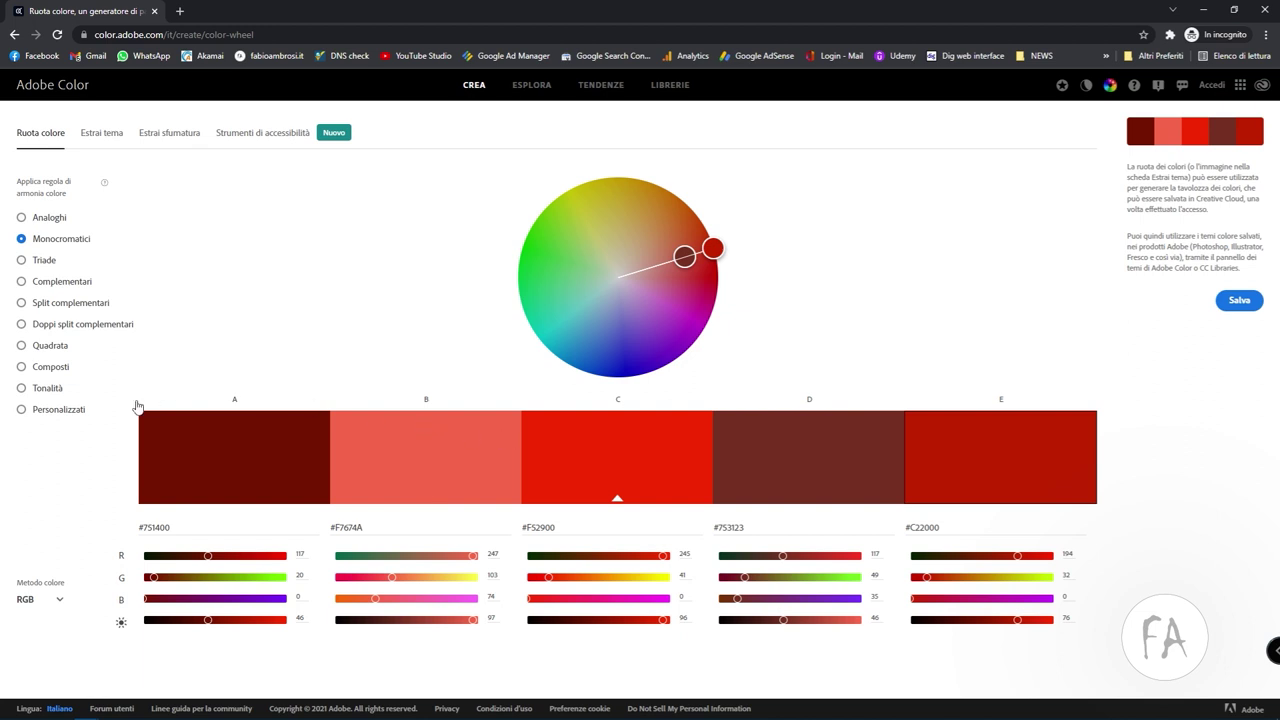
click(50, 390)
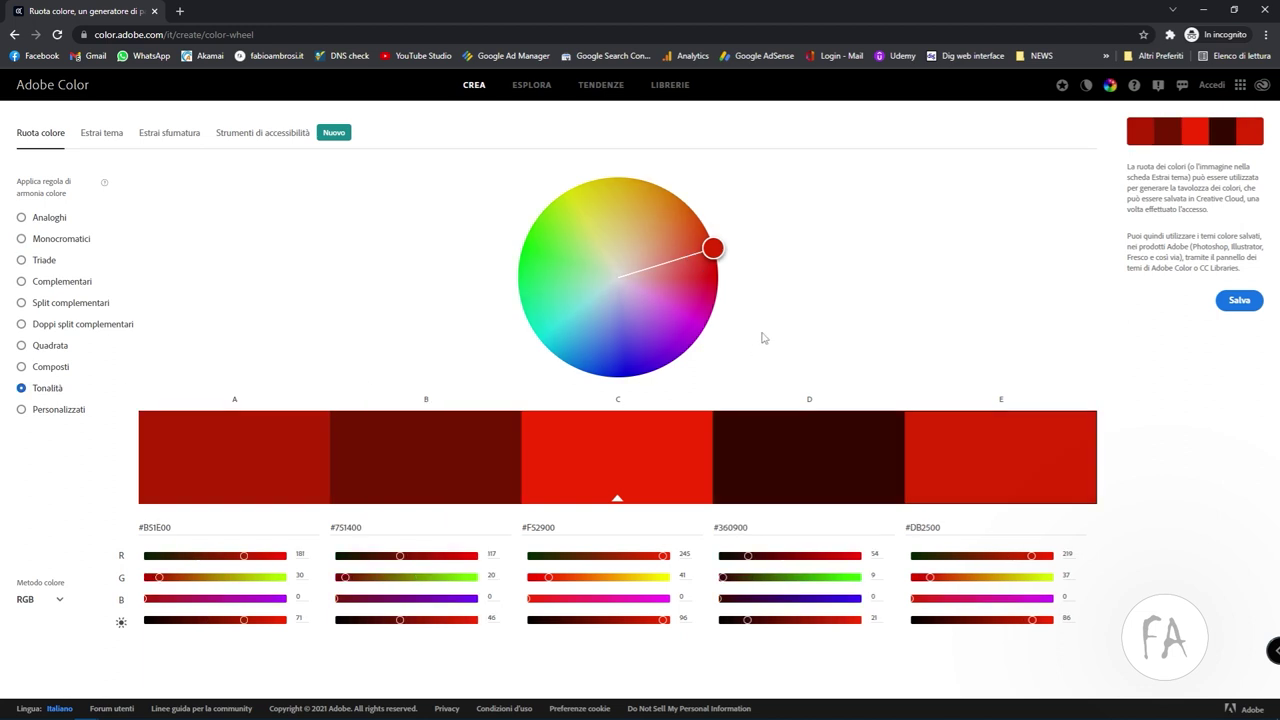
drag(712, 248, 595, 365)
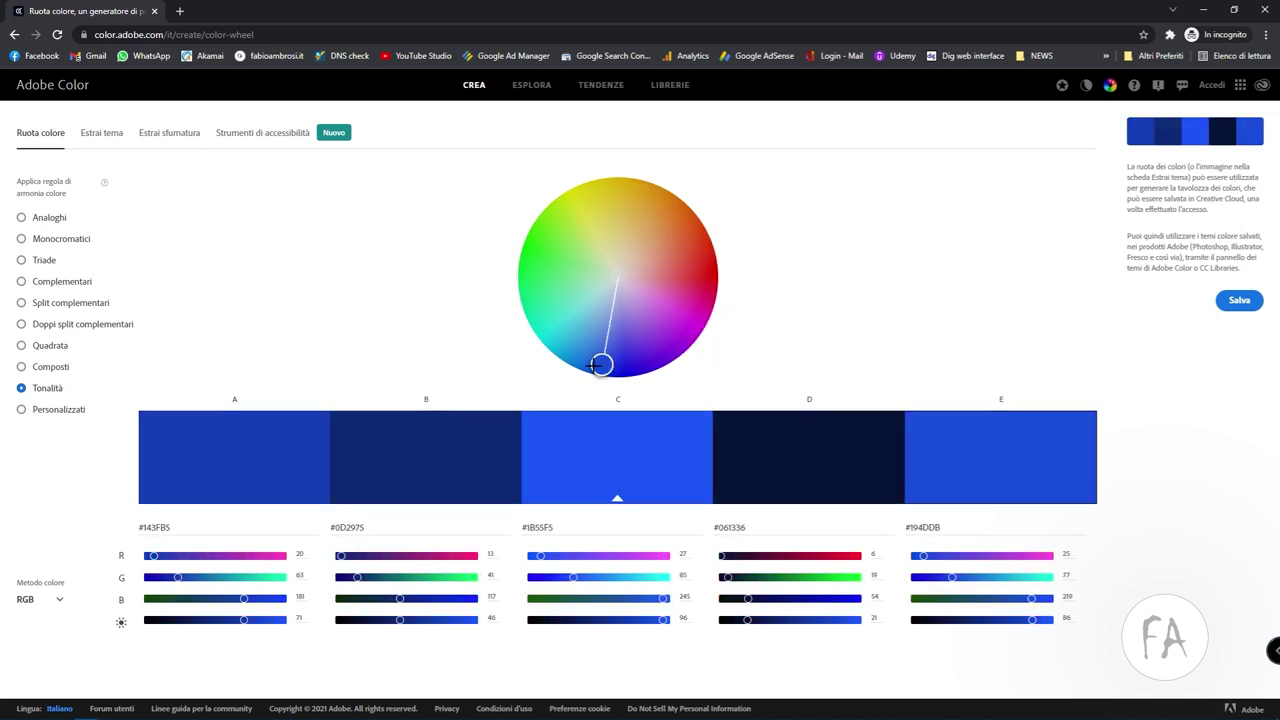
drag(595, 365, 519, 243)
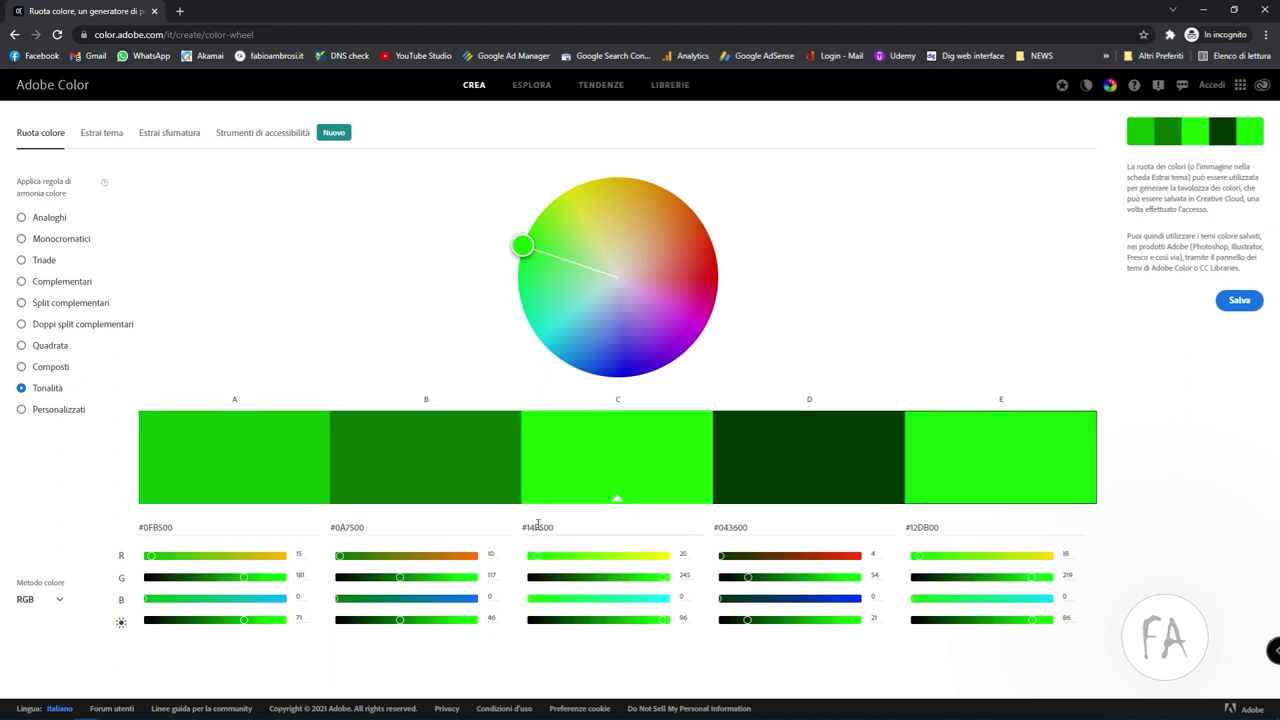
Step: Select the green swatches' hex values, including #14F500 and #0A7500
click(965, 524)
click(820, 521)
click(638, 515)
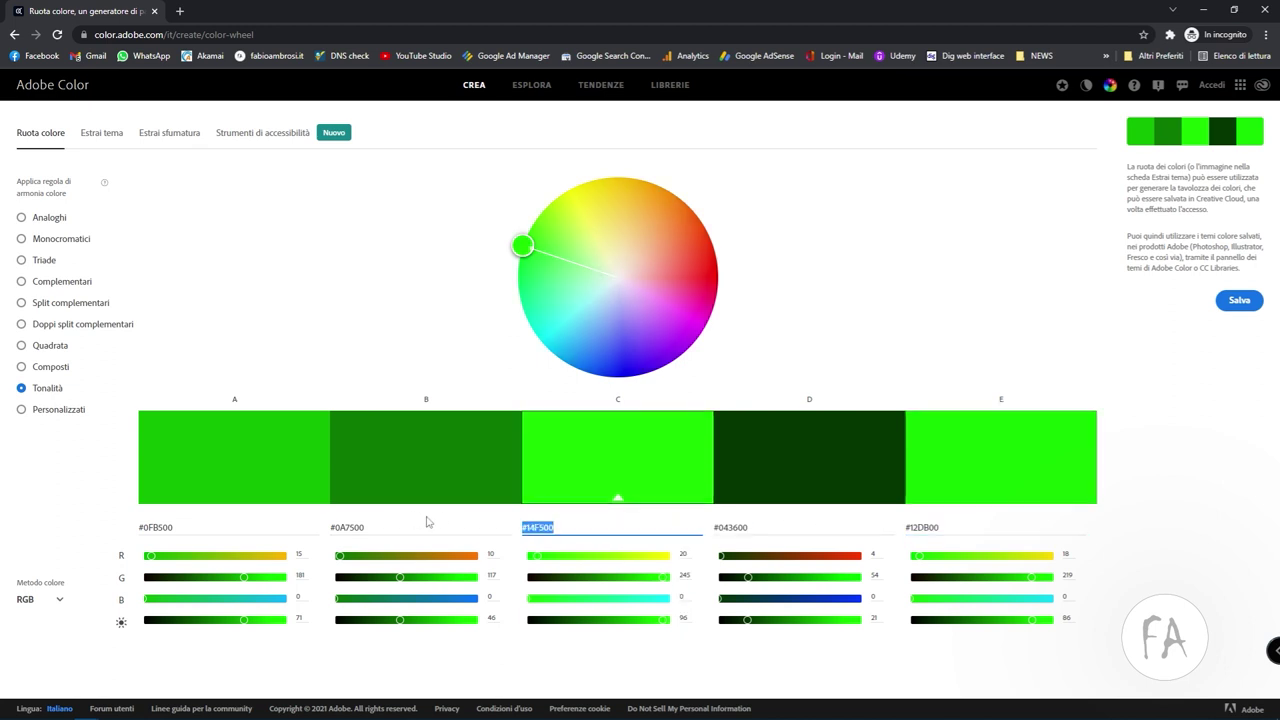
click(385, 522)
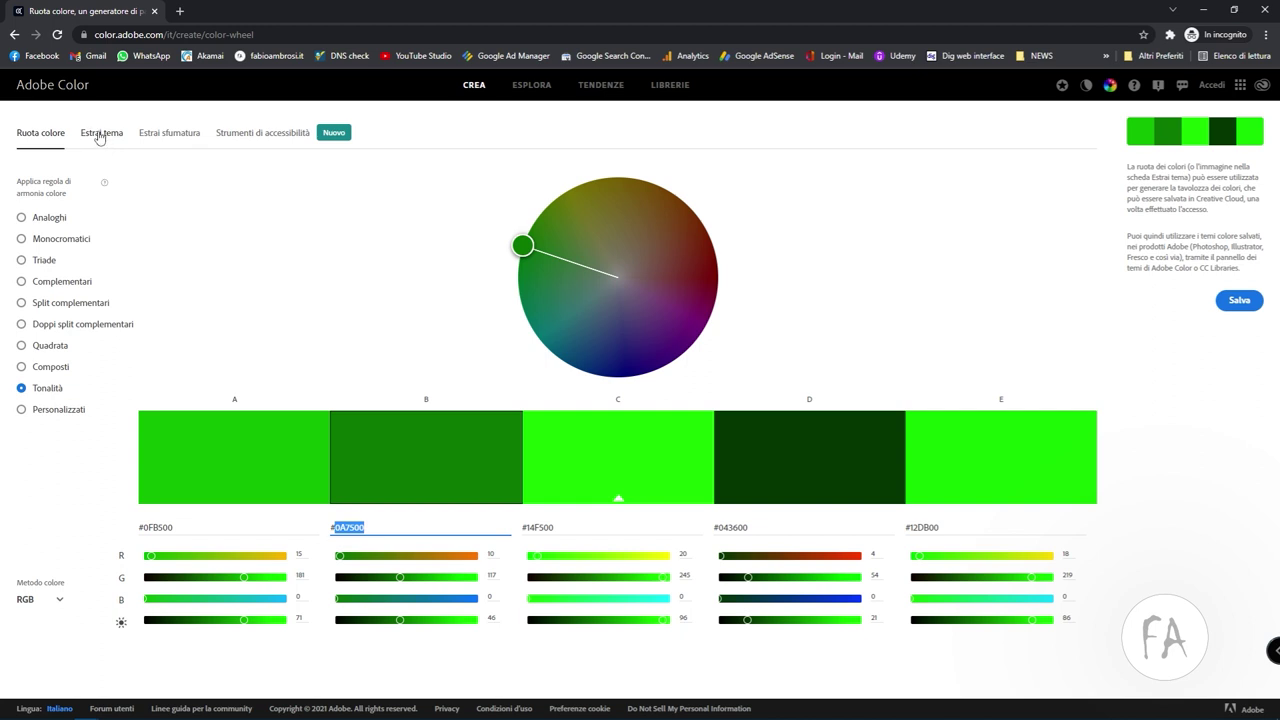
Step: In Estrai tema, replace the image with the smartphone screen-recording thumbnail to extract its colours
click(99, 138)
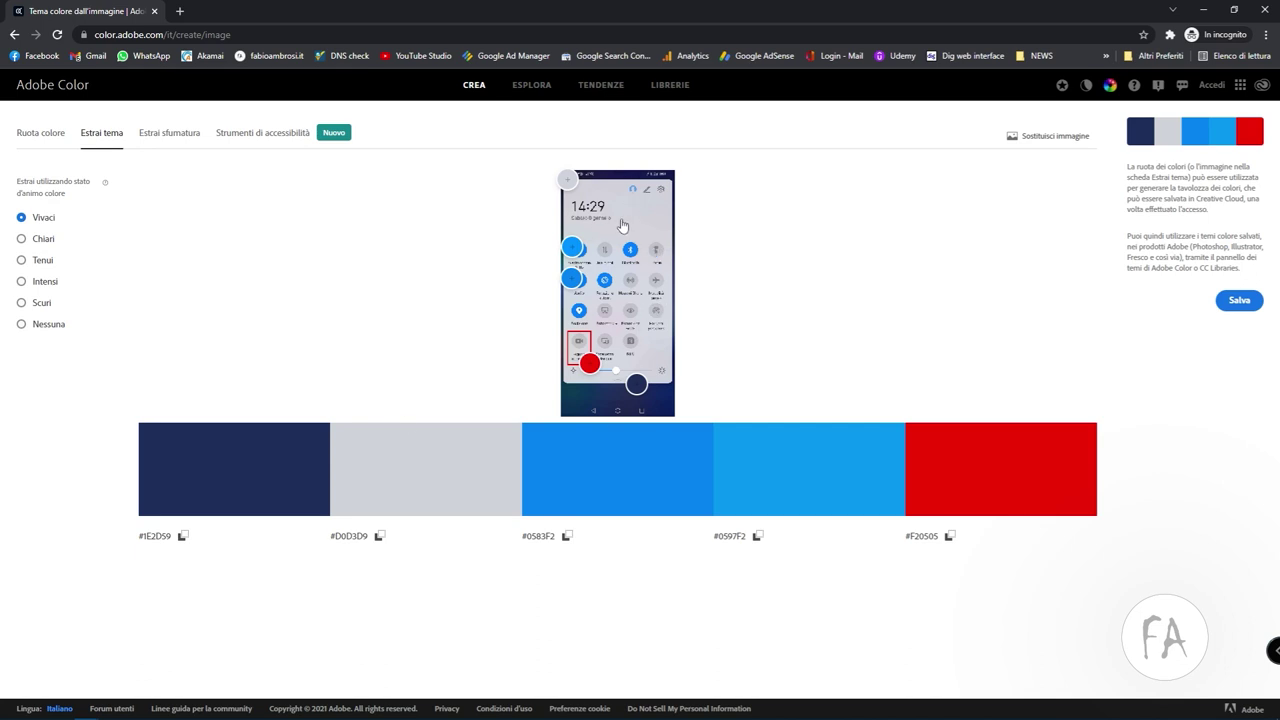
drag(568, 179, 570, 178)
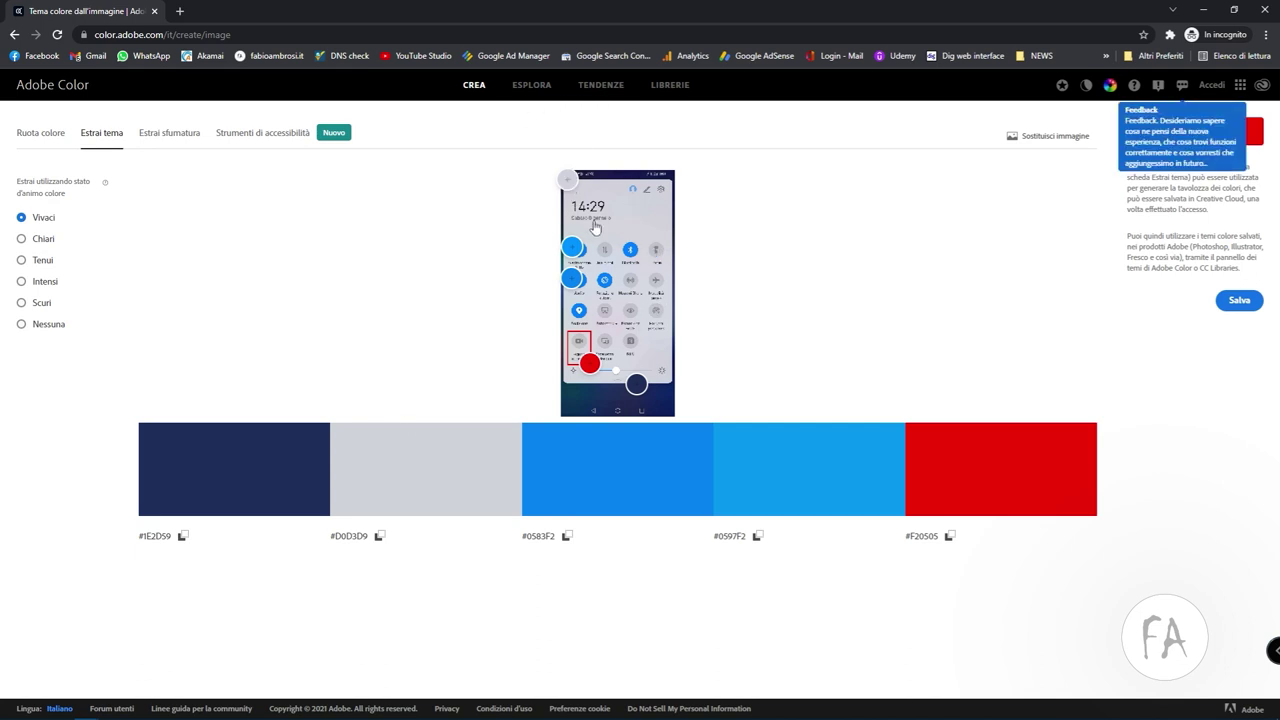
click(597, 232)
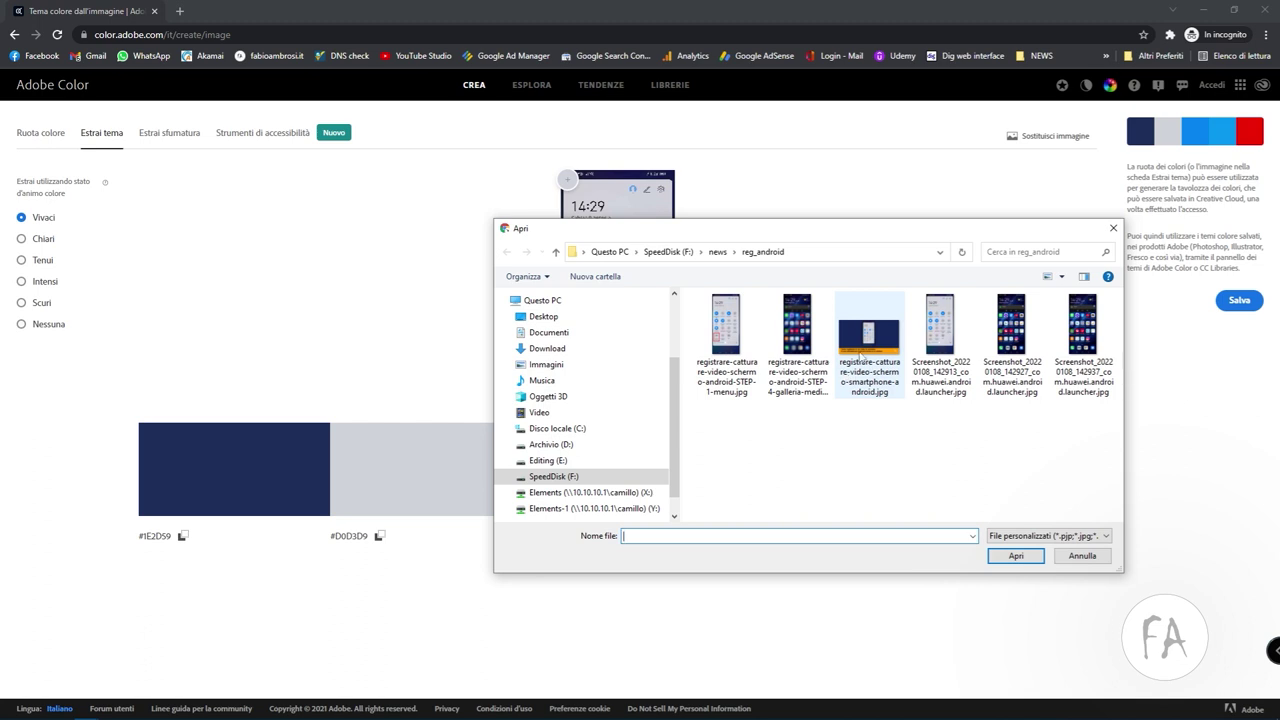
double_click(862, 358)
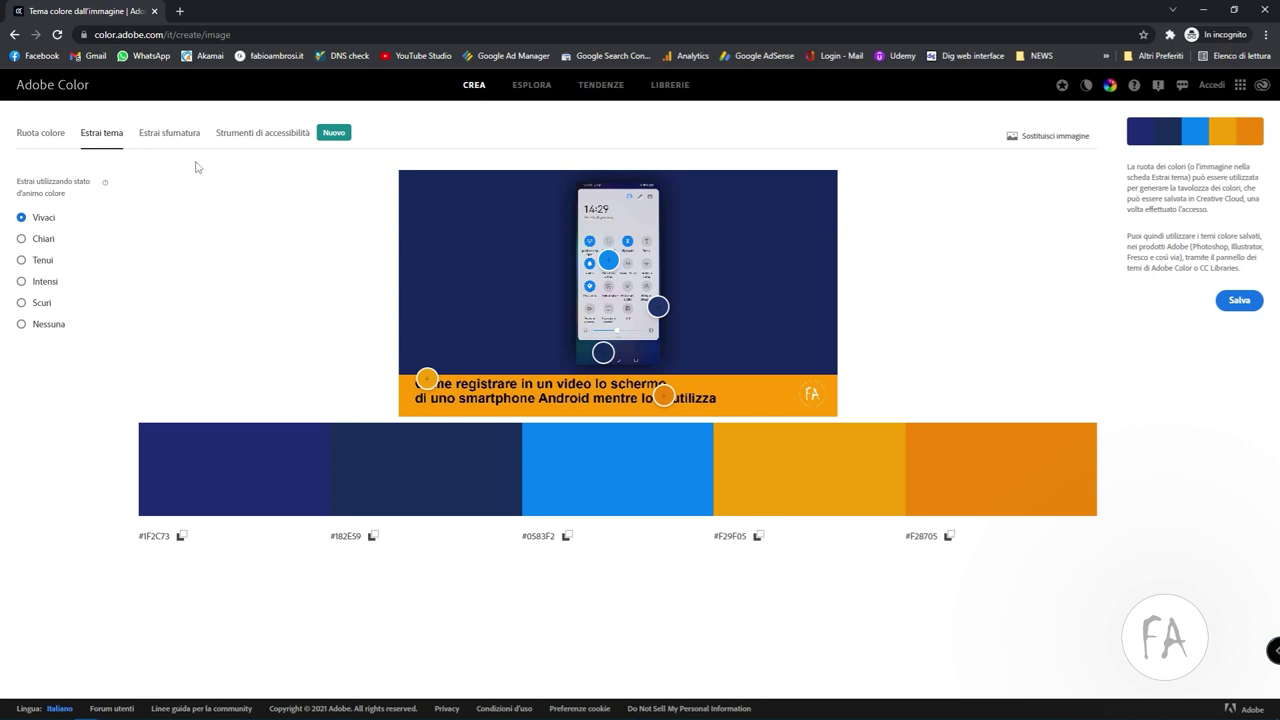
Step: Extract a gradient #17285C to #FF9B01 to #CFD3DC by placing handles on the banner and phone top
click(167, 133)
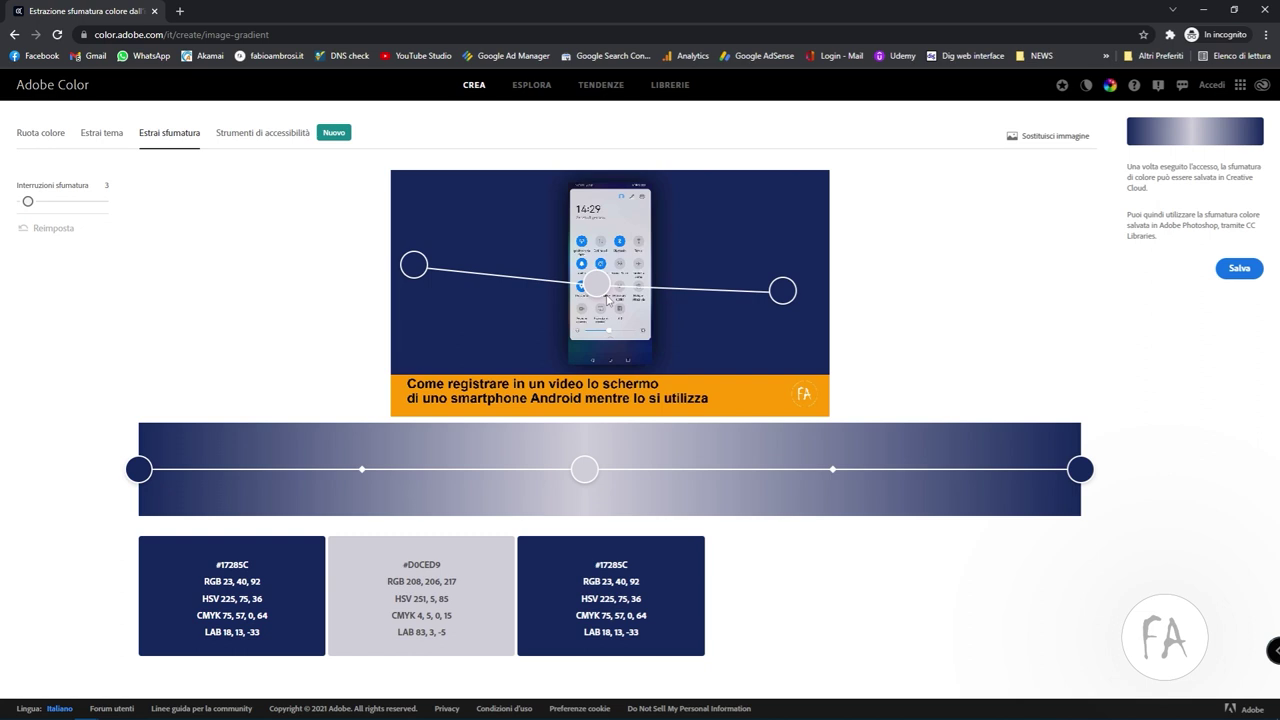
drag(594, 285, 738, 398)
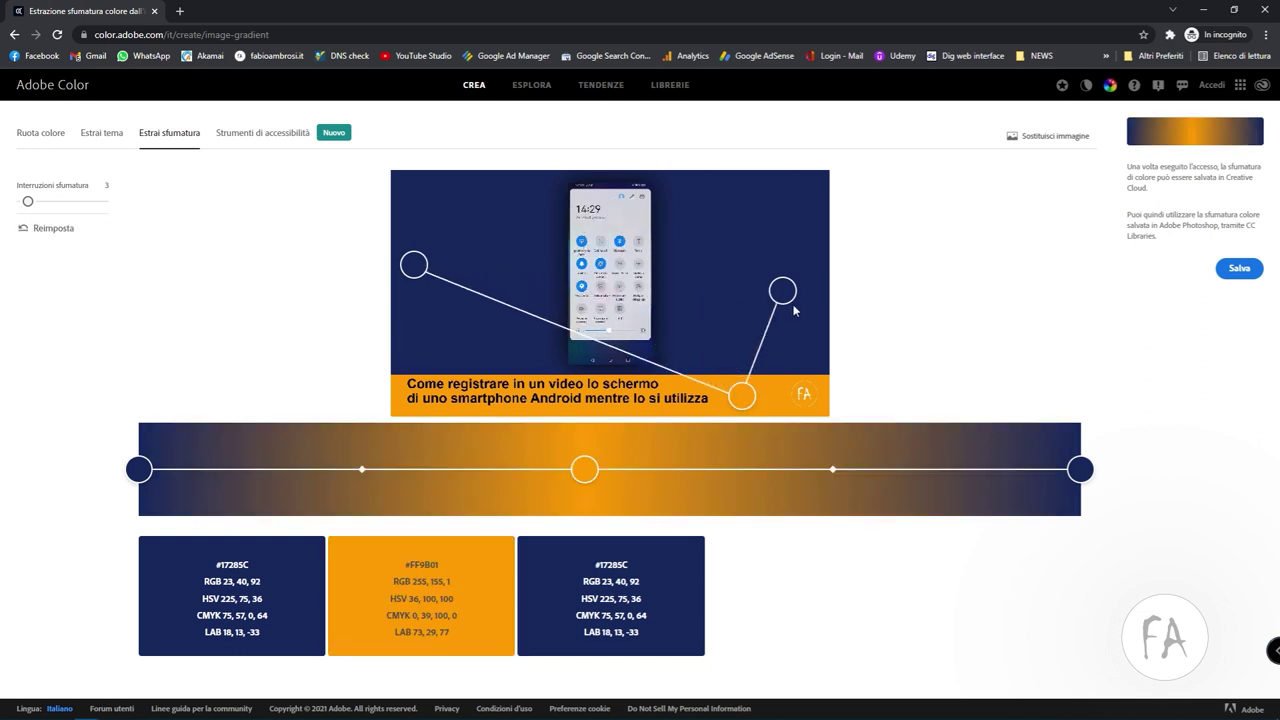
drag(783, 291, 628, 210)
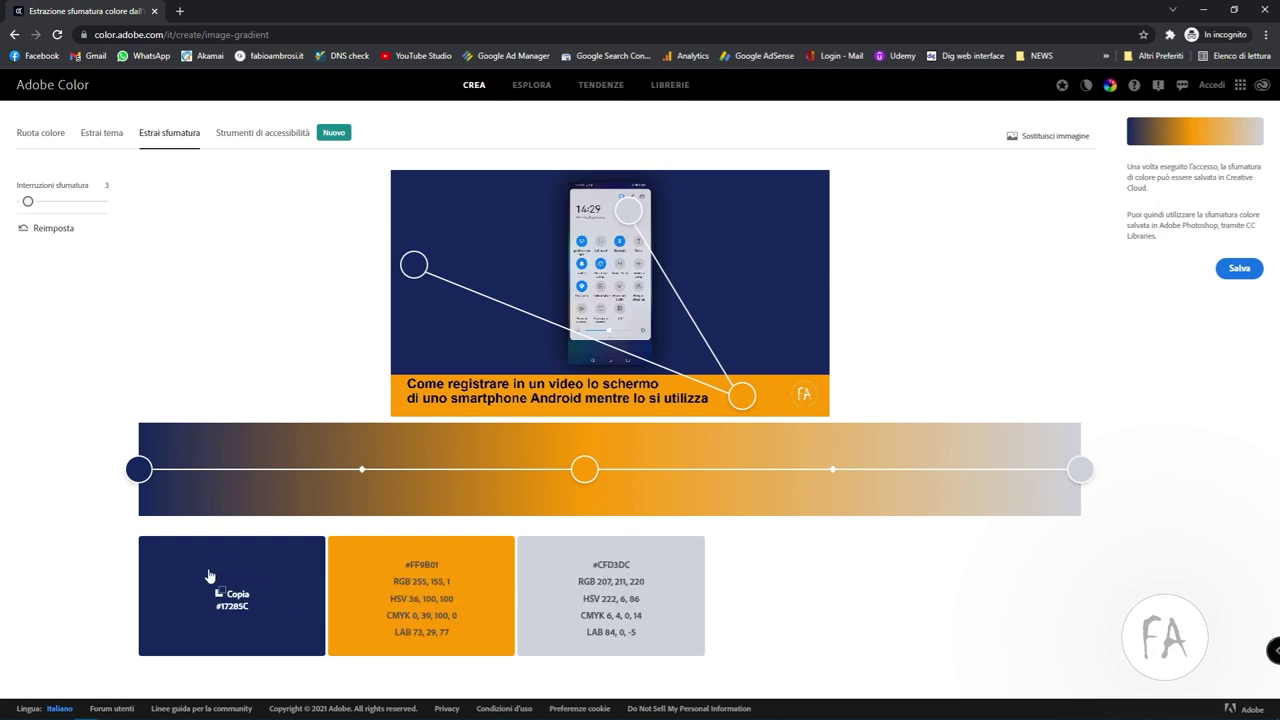
Step: In the contrast checker, set the background colour to white
click(258, 139)
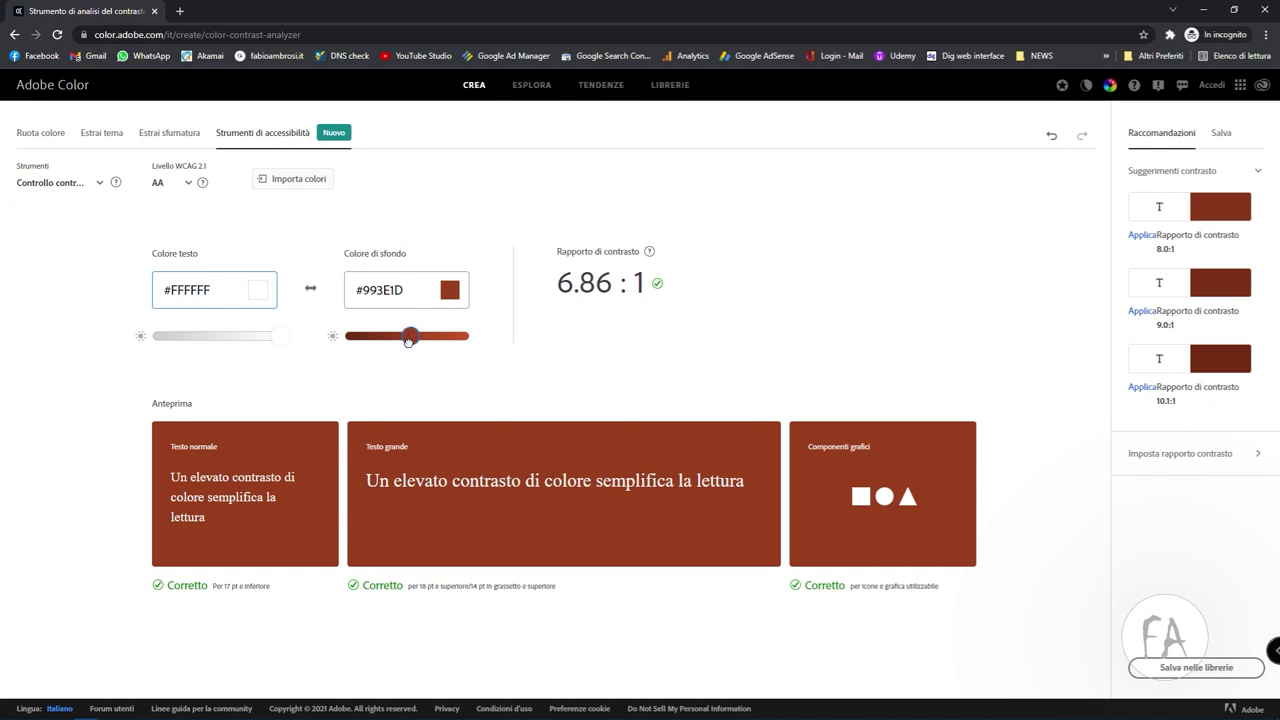
drag(410, 335, 474, 336)
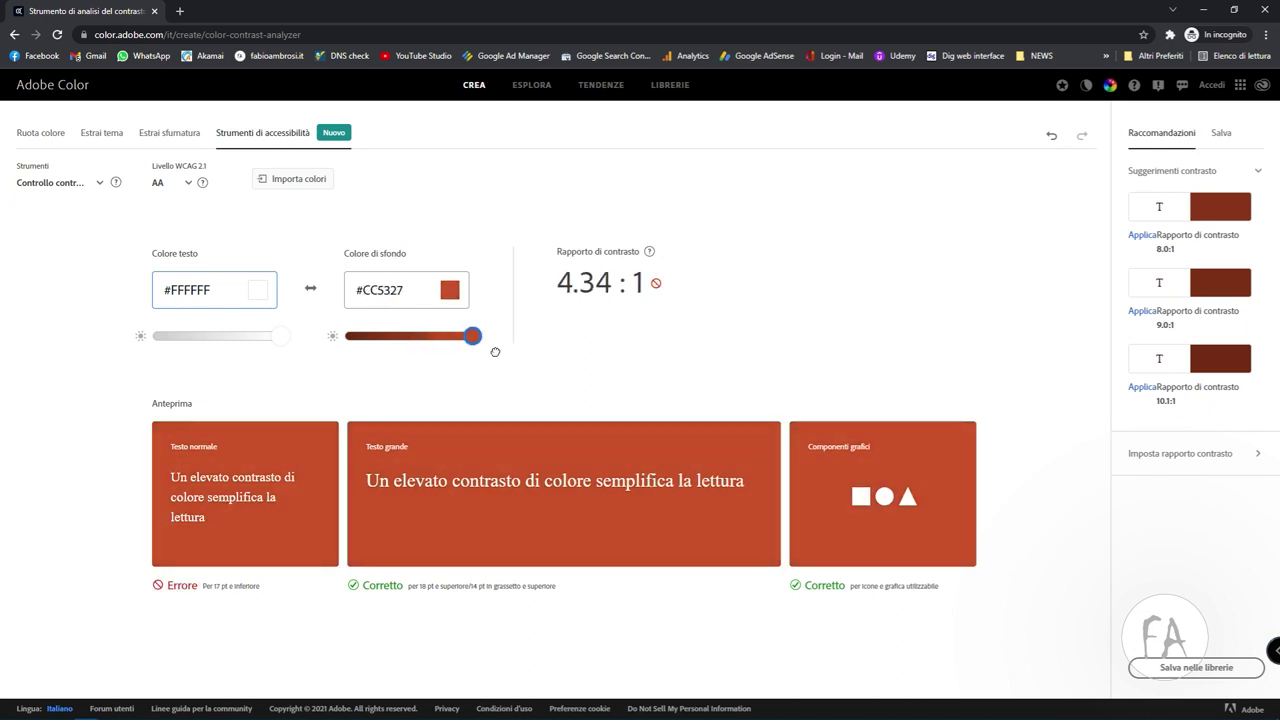
click(449, 292)
click(488, 270)
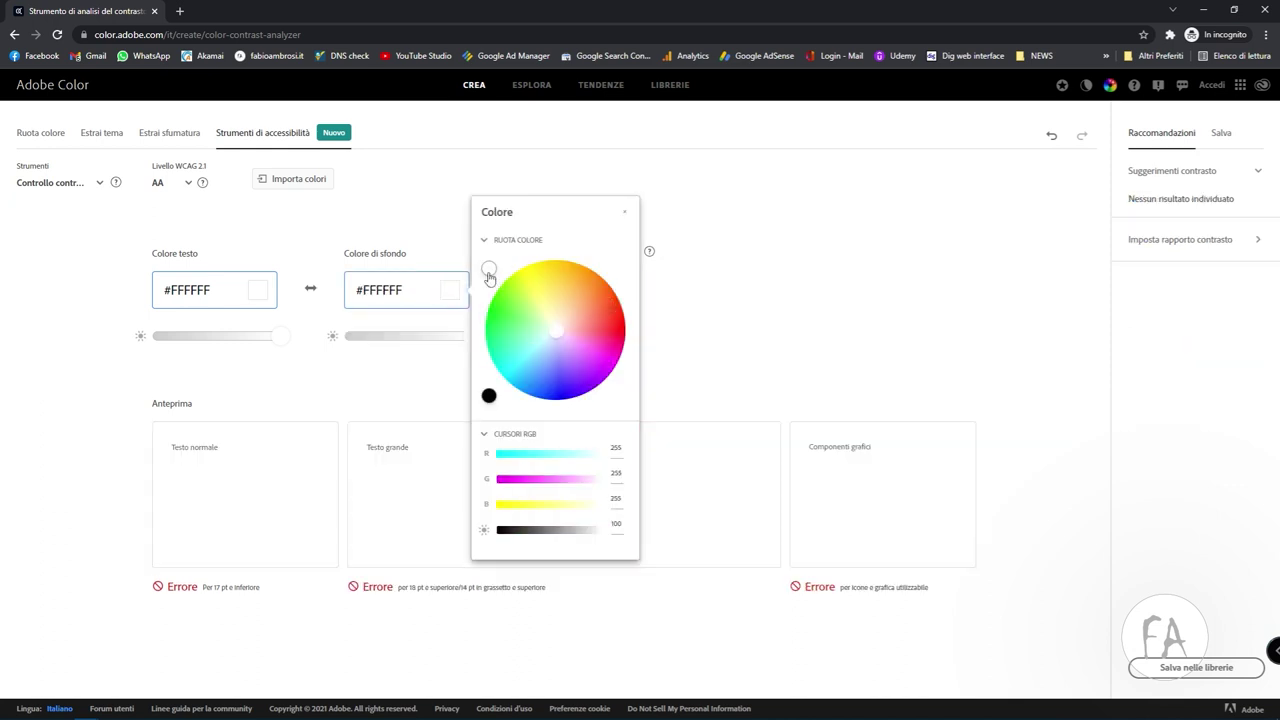
click(711, 296)
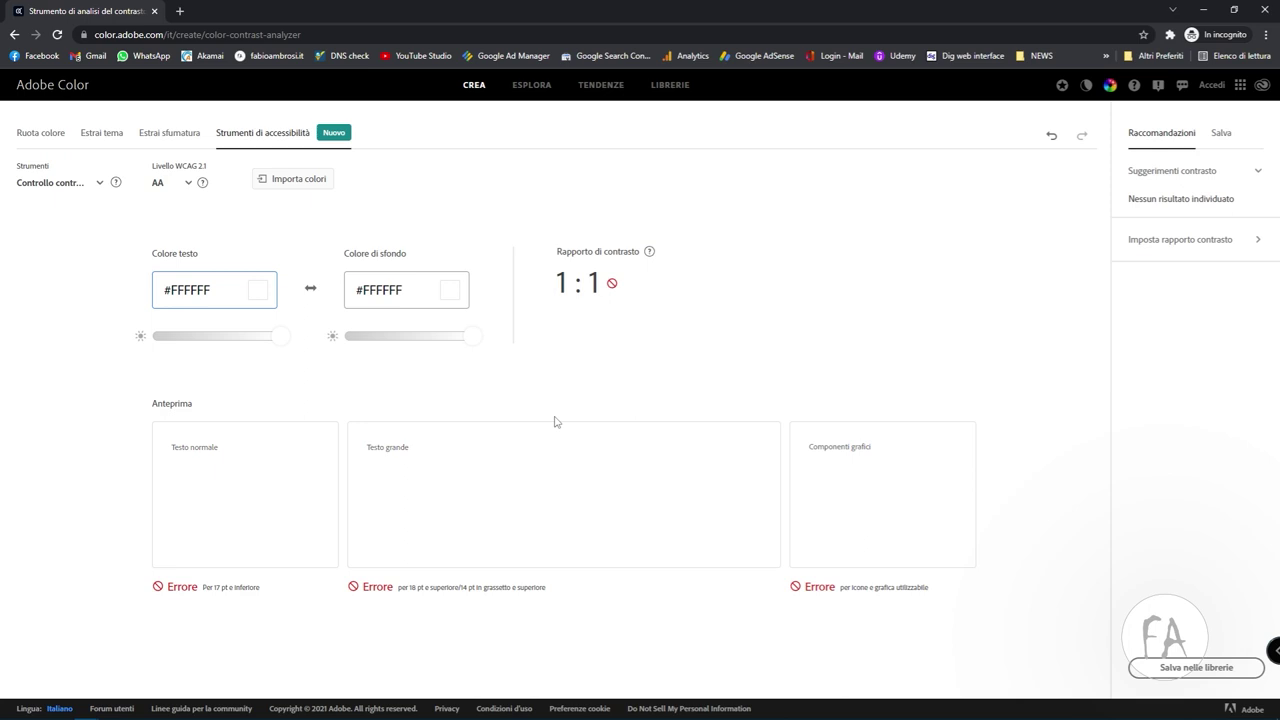
Step: Try black text for a 21:1 ratio, then switch the text back to white
click(266, 295)
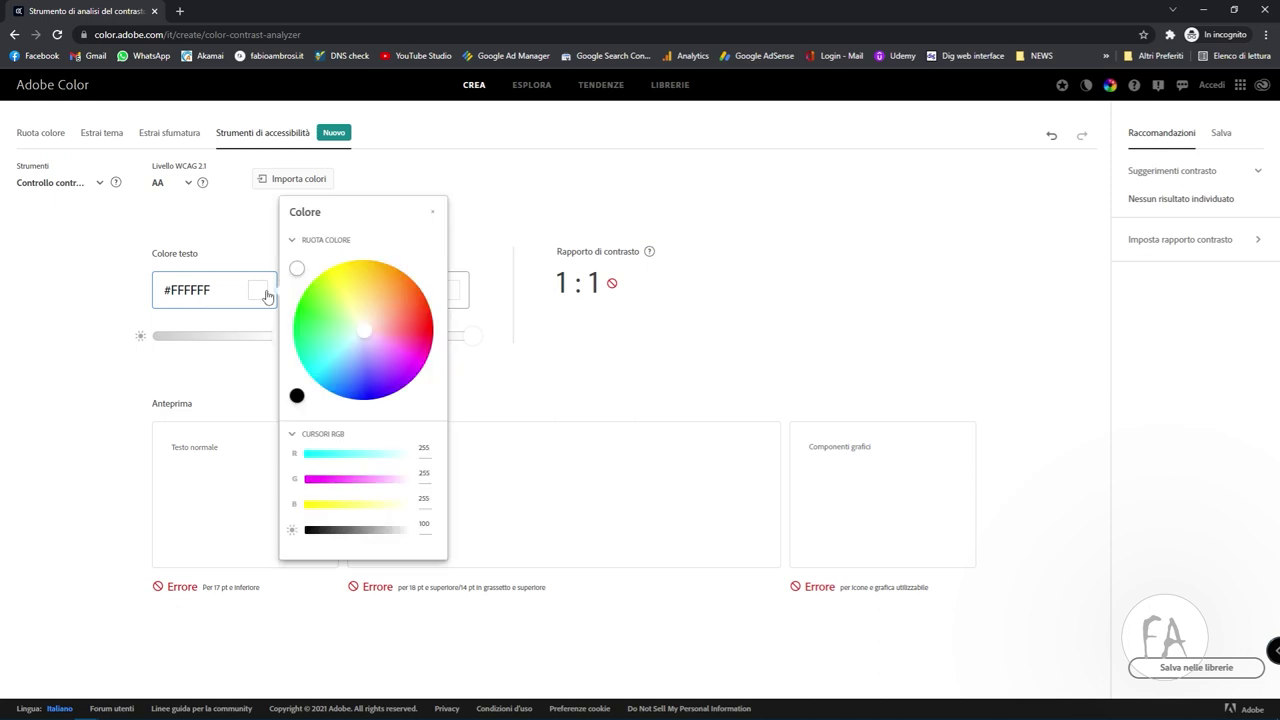
click(297, 397)
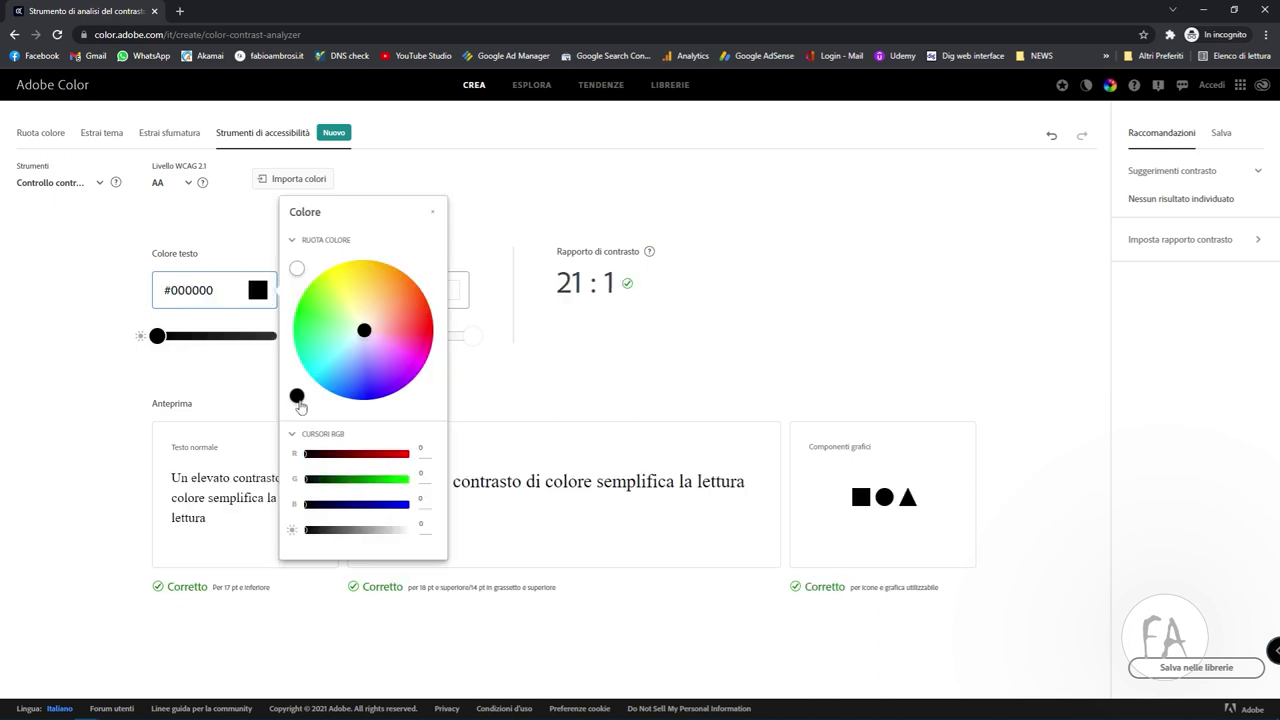
click(624, 407)
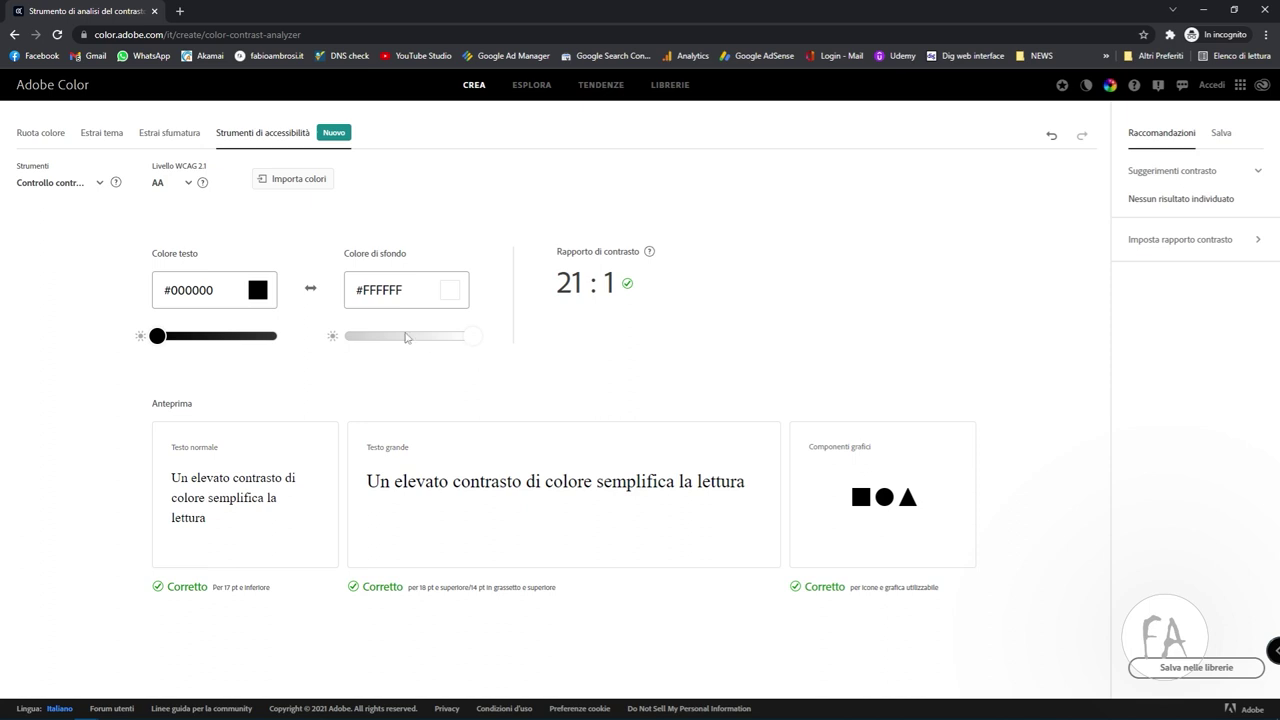
click(258, 290)
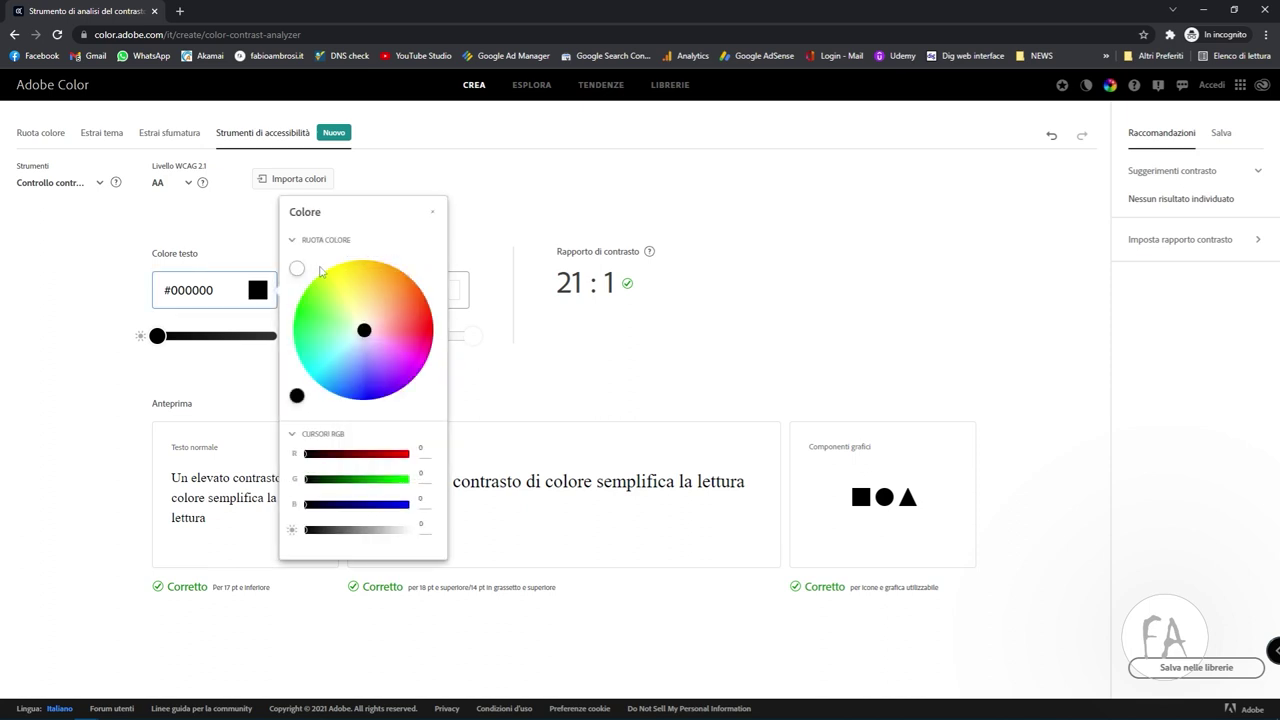
click(297, 268)
click(471, 303)
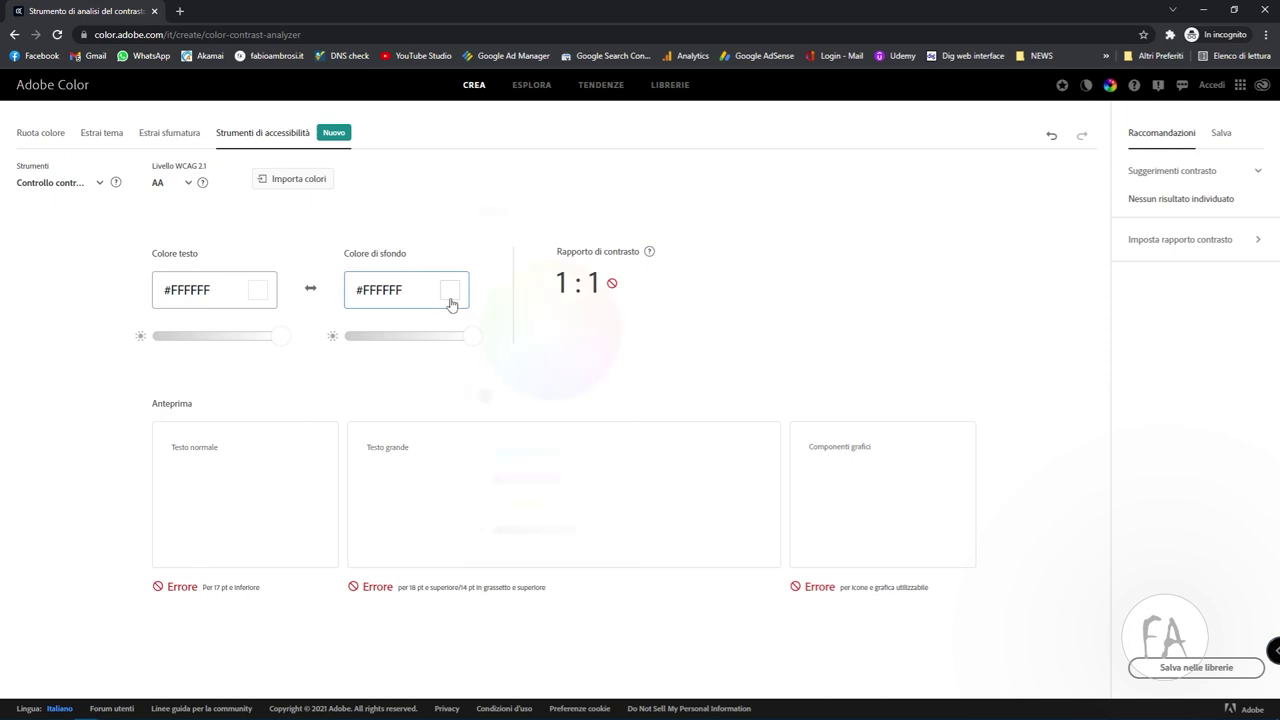
Step: Change the background to a strong red-orange
click(449, 300)
click(600, 317)
mouse_move(600, 317)
mouse_down()
mouse_move(646, 302)
mouse_move(652, 285)
mouse_up()
Step: Darken the red-orange background to #D13800, reaching 4.91:1 with every check passing
click(746, 343)
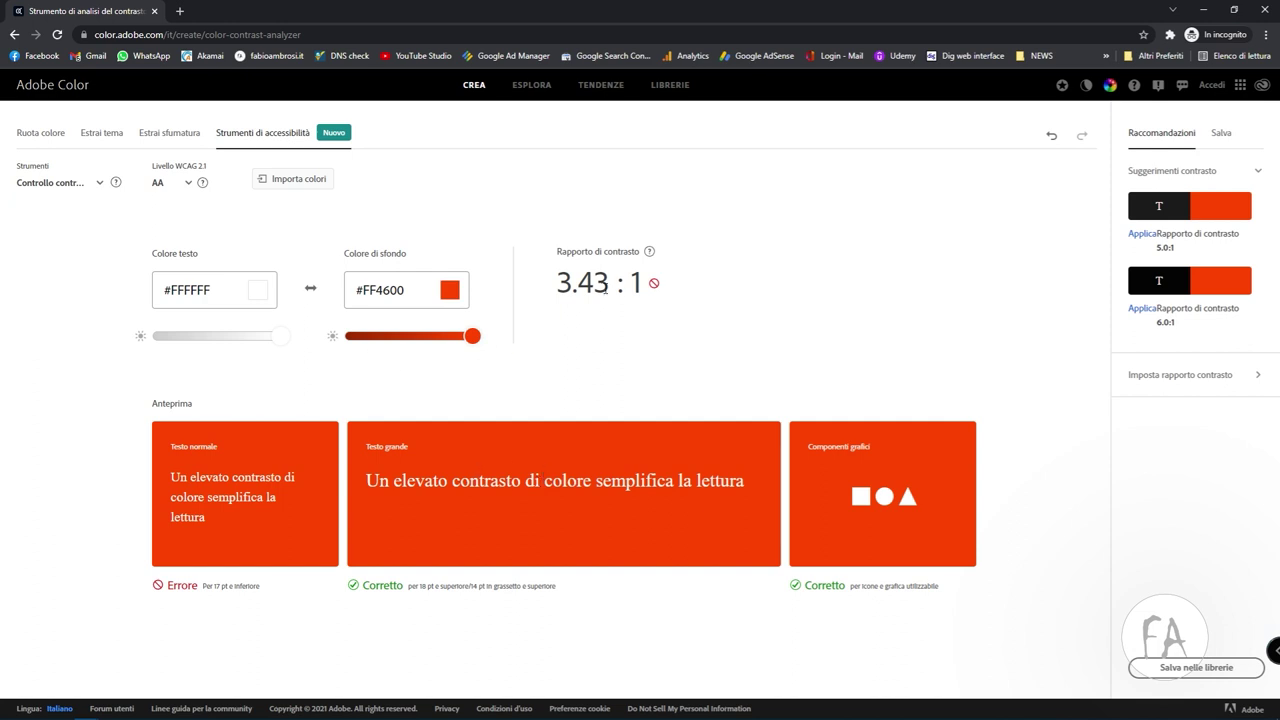
drag(557, 251, 637, 253)
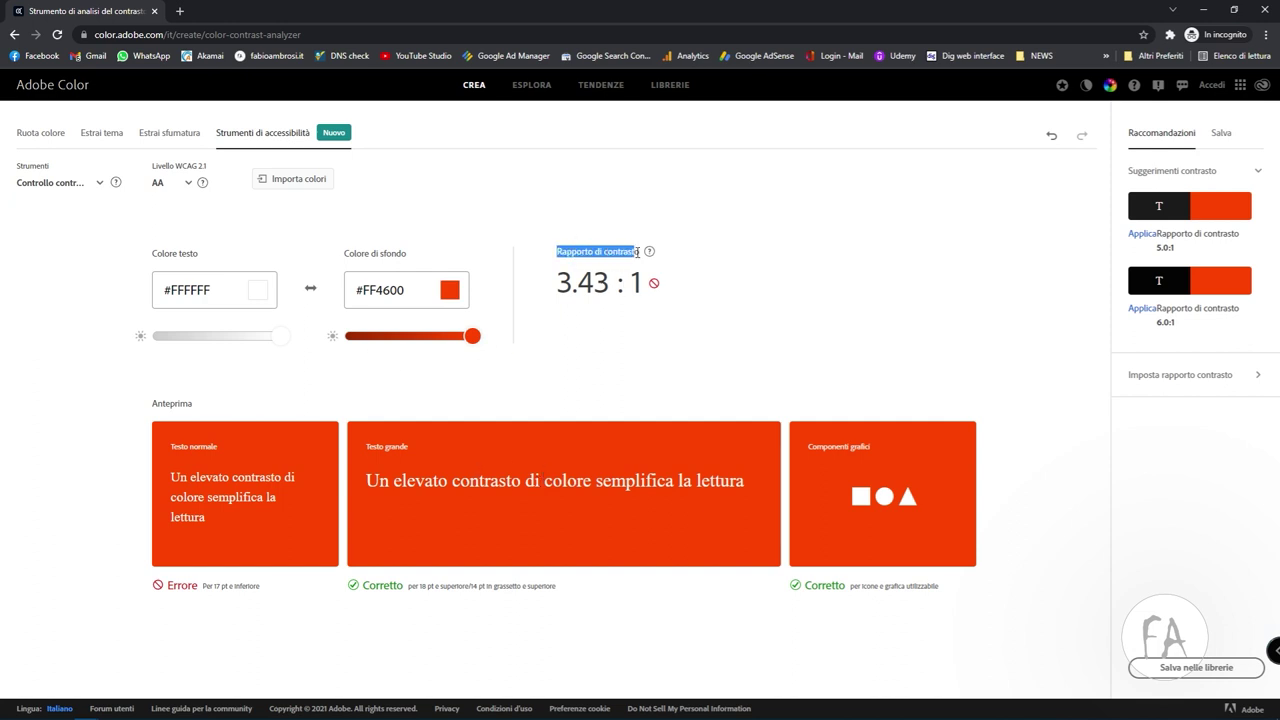
click(659, 294)
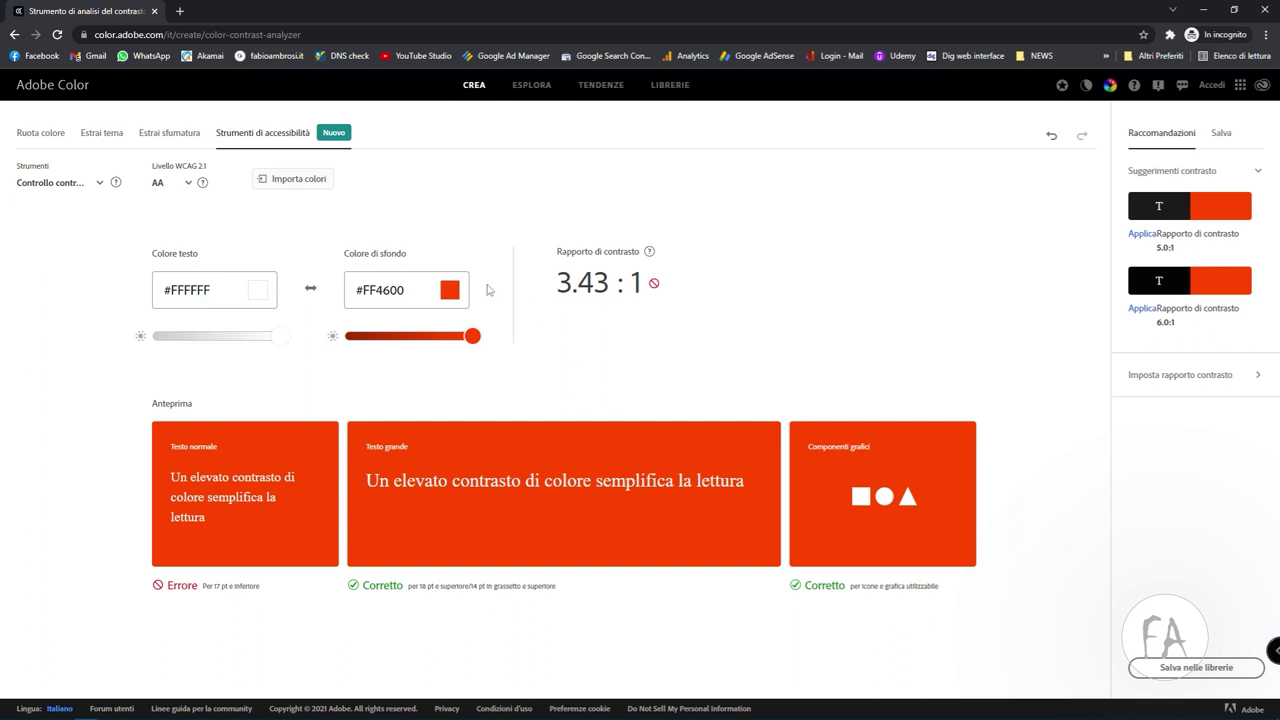
drag(472, 336, 417, 337)
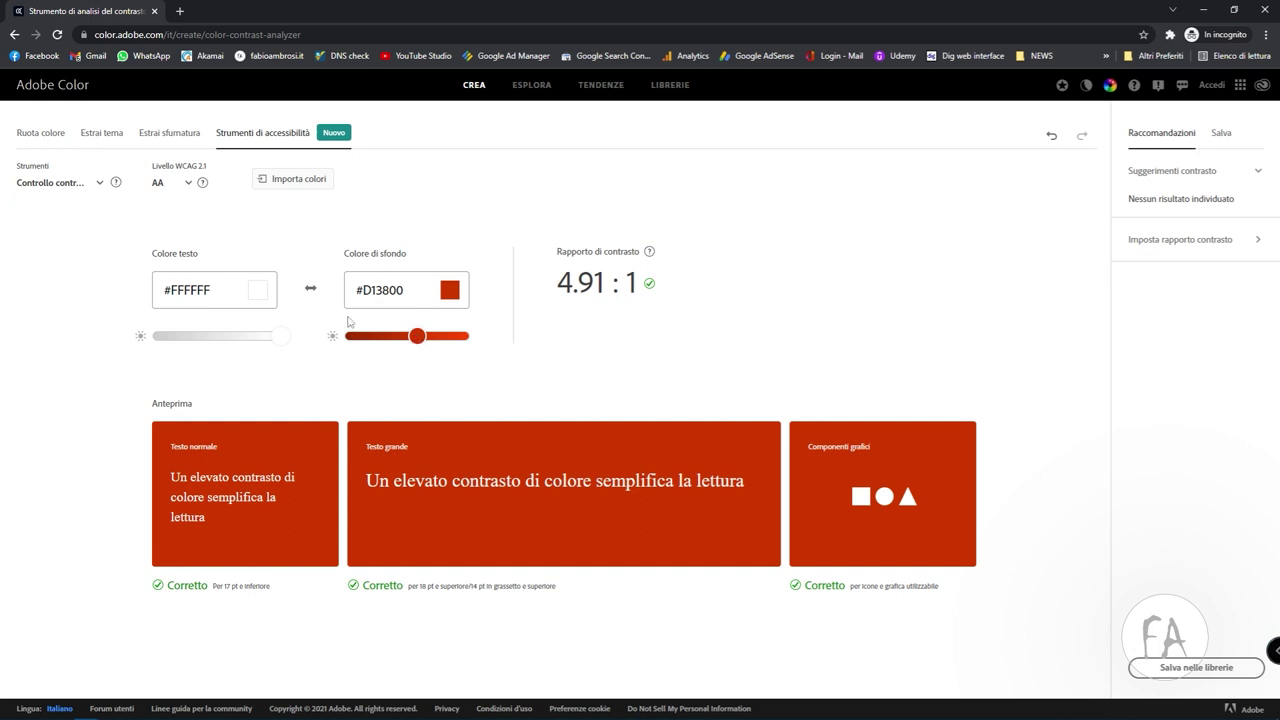
Step: Set the background to black for a 21:1 contrast ratio
click(447, 290)
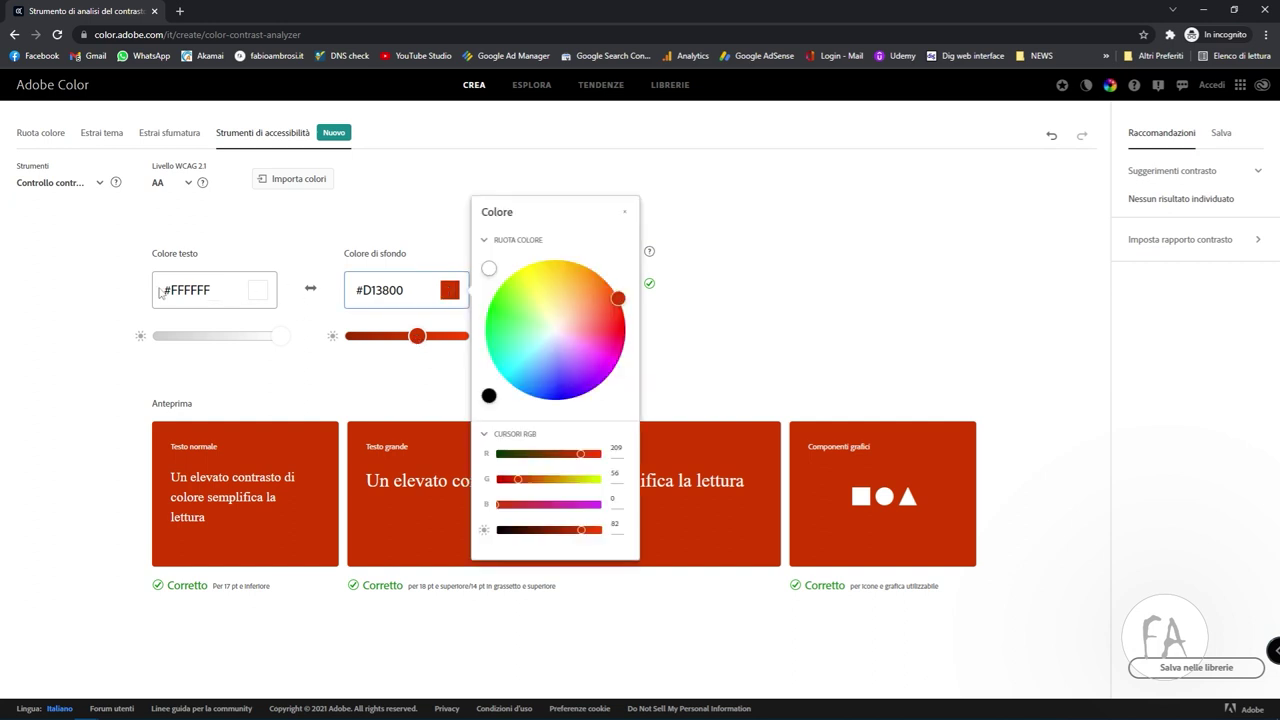
click(489, 396)
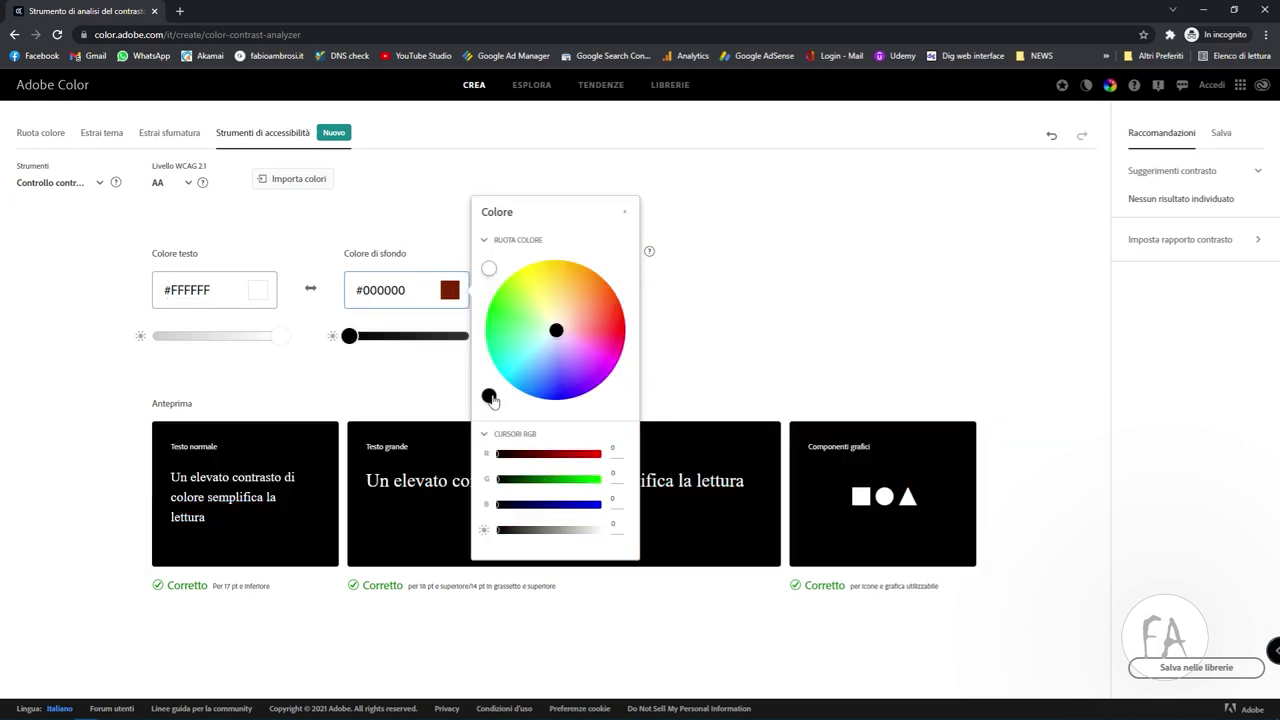
click(702, 366)
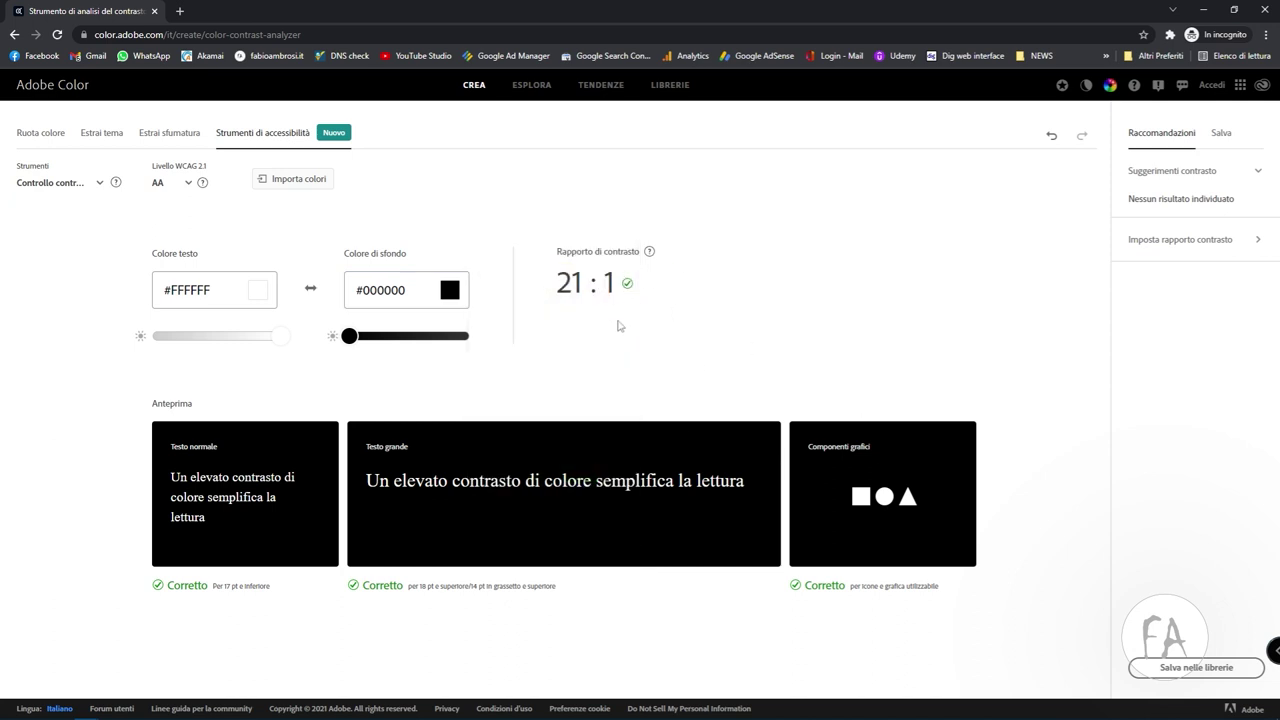
Step: Switch the background to white, then darken it to light grey #CCCCCC (1.61:1)
click(452, 300)
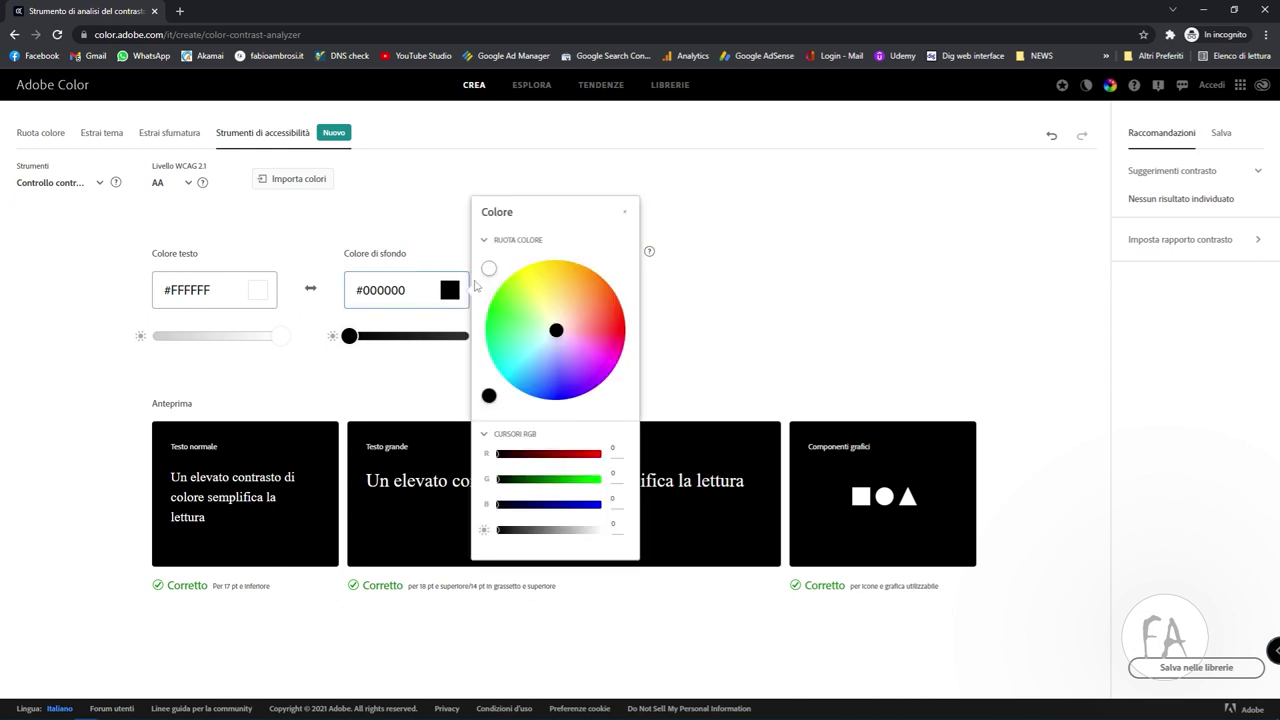
click(487, 272)
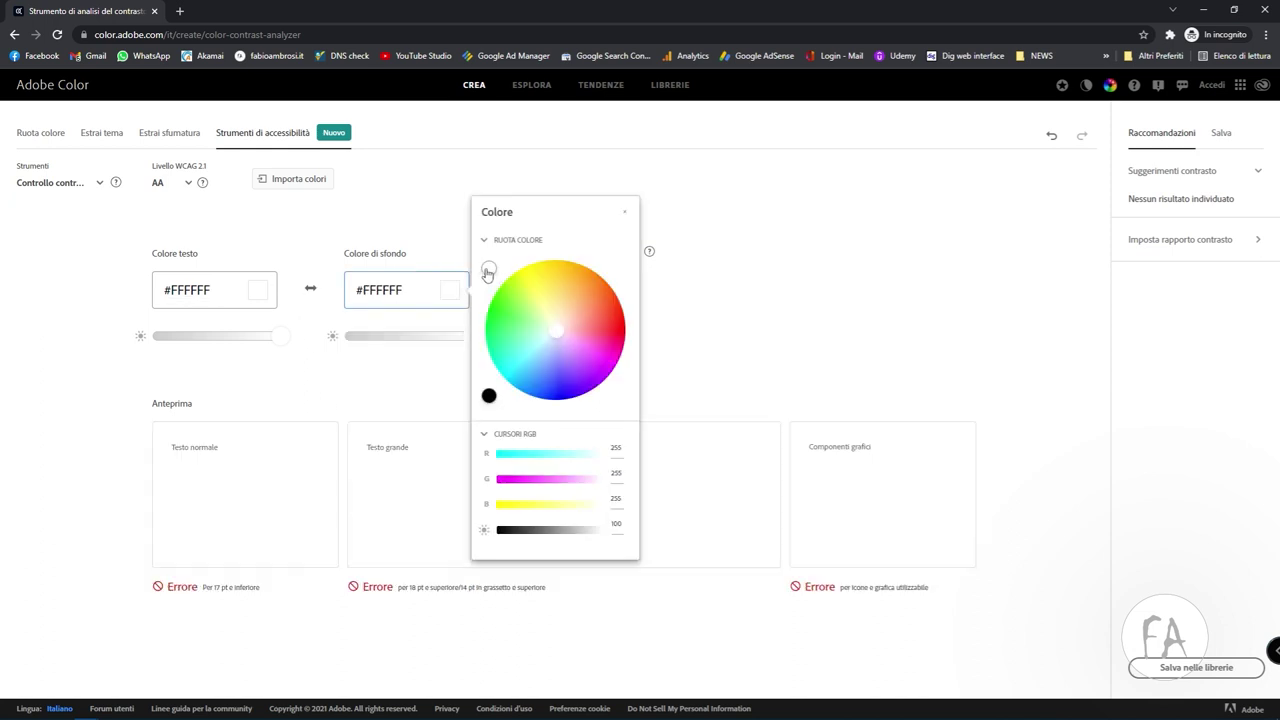
click(798, 349)
drag(538, 281, 643, 285)
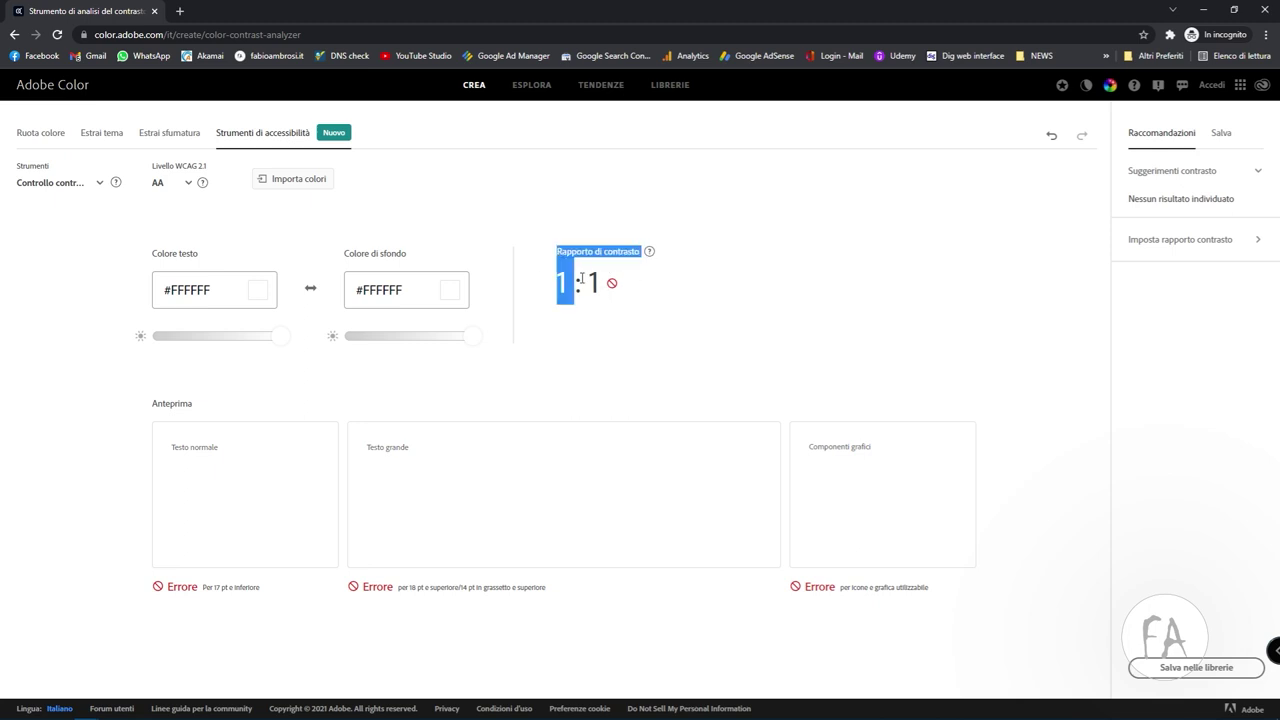
click(645, 286)
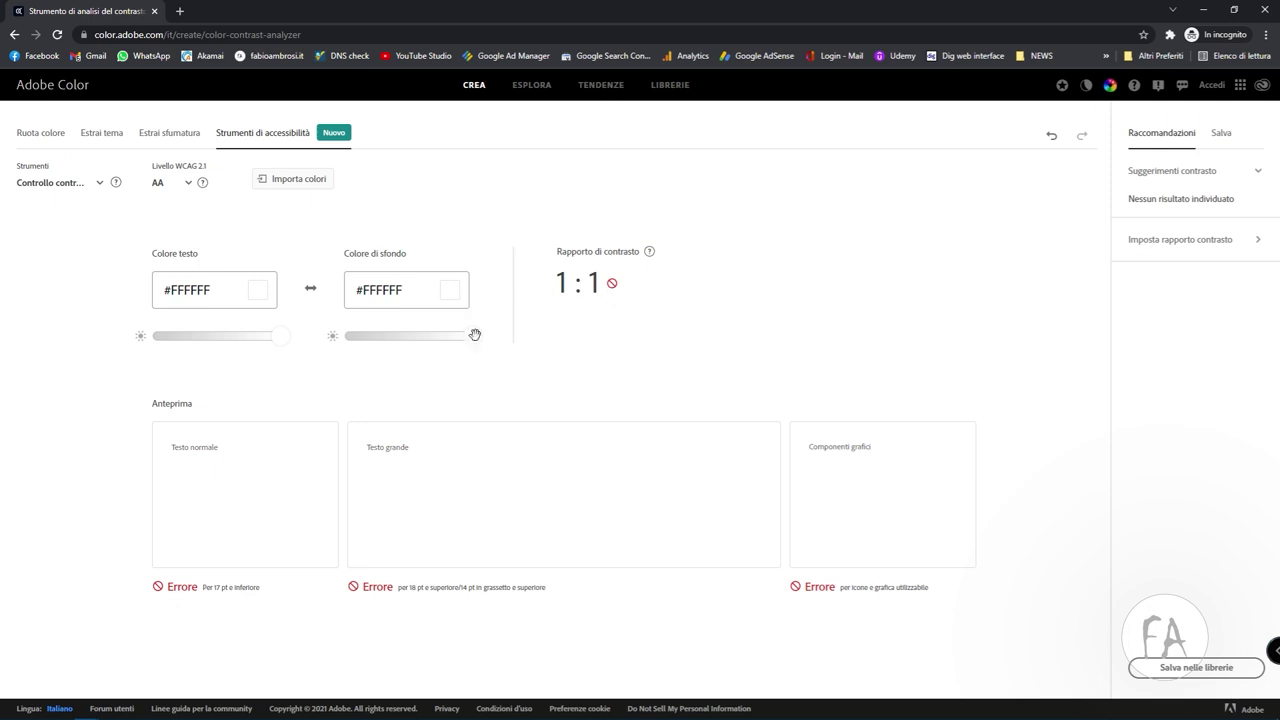
drag(468, 337, 346, 339)
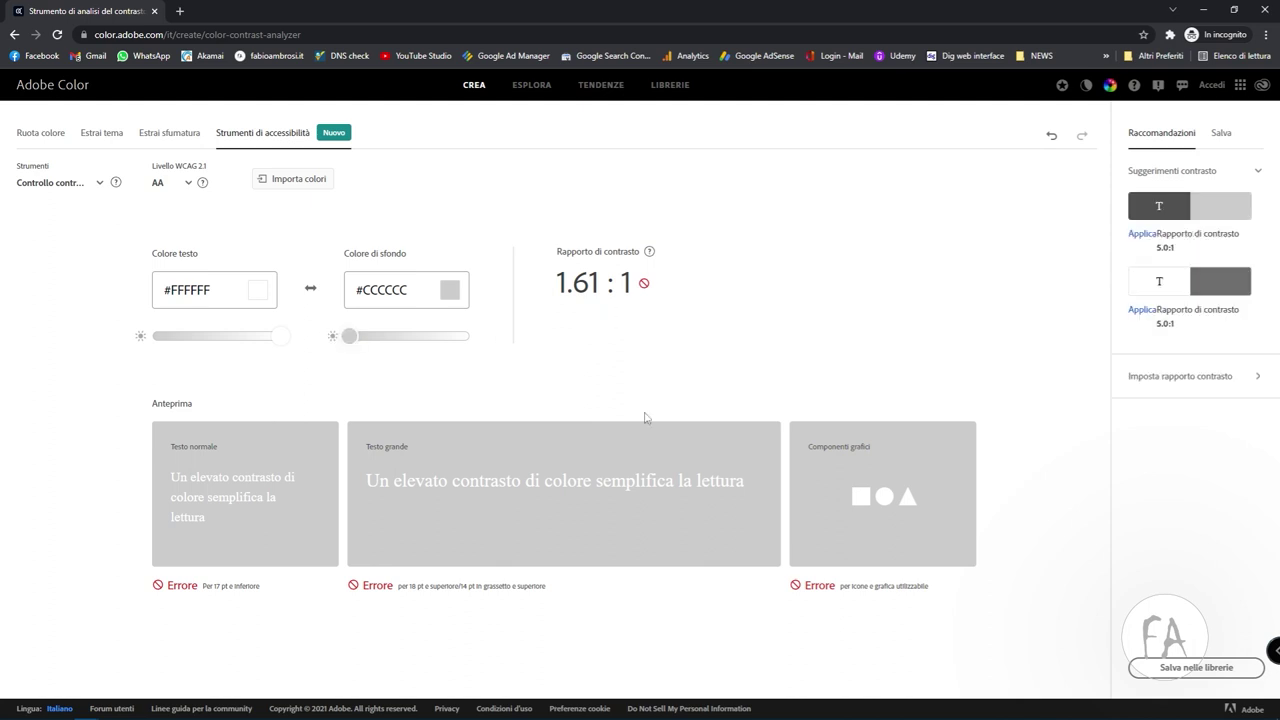
Step: Adjust the background's hue, saturation and brightness to dark grey #434B4F for 8.91:1
click(451, 291)
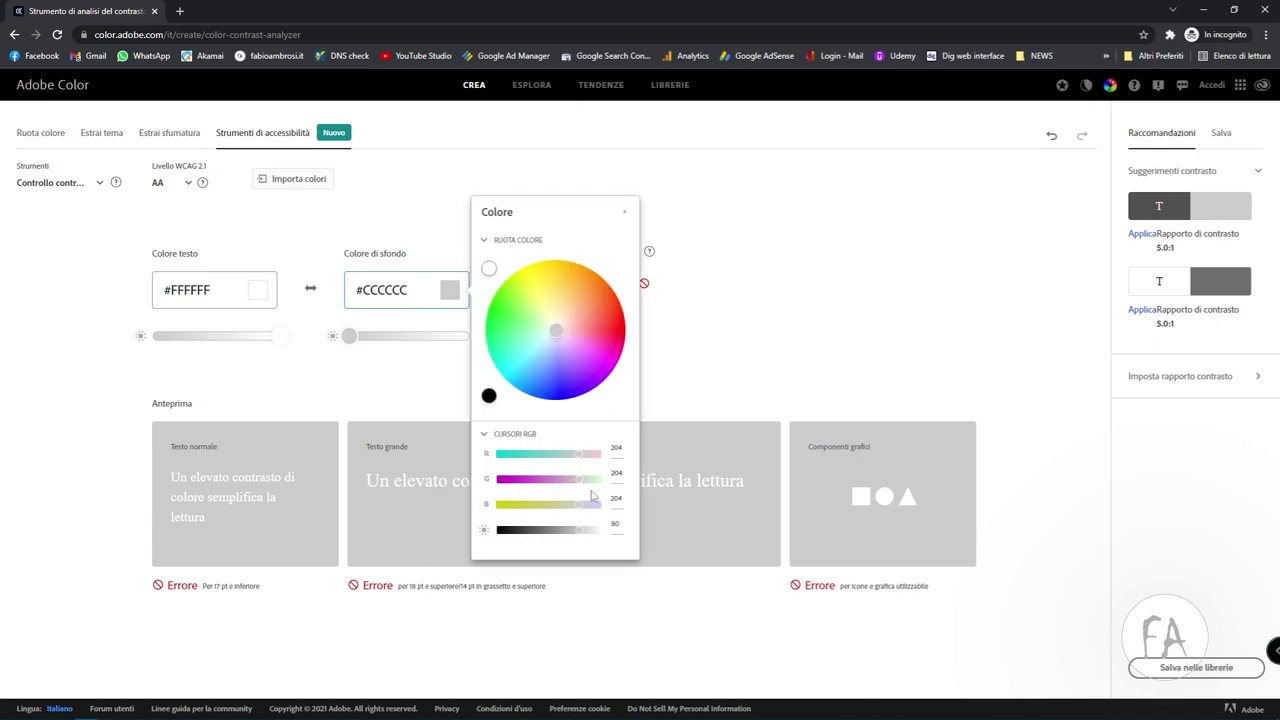
mouse_move(563, 363)
mouse_down()
mouse_move(497, 378)
mouse_move(494, 364)
mouse_up()
mouse_move(598, 529)
mouse_down()
mouse_move(541, 544)
mouse_move(526, 530)
mouse_up()
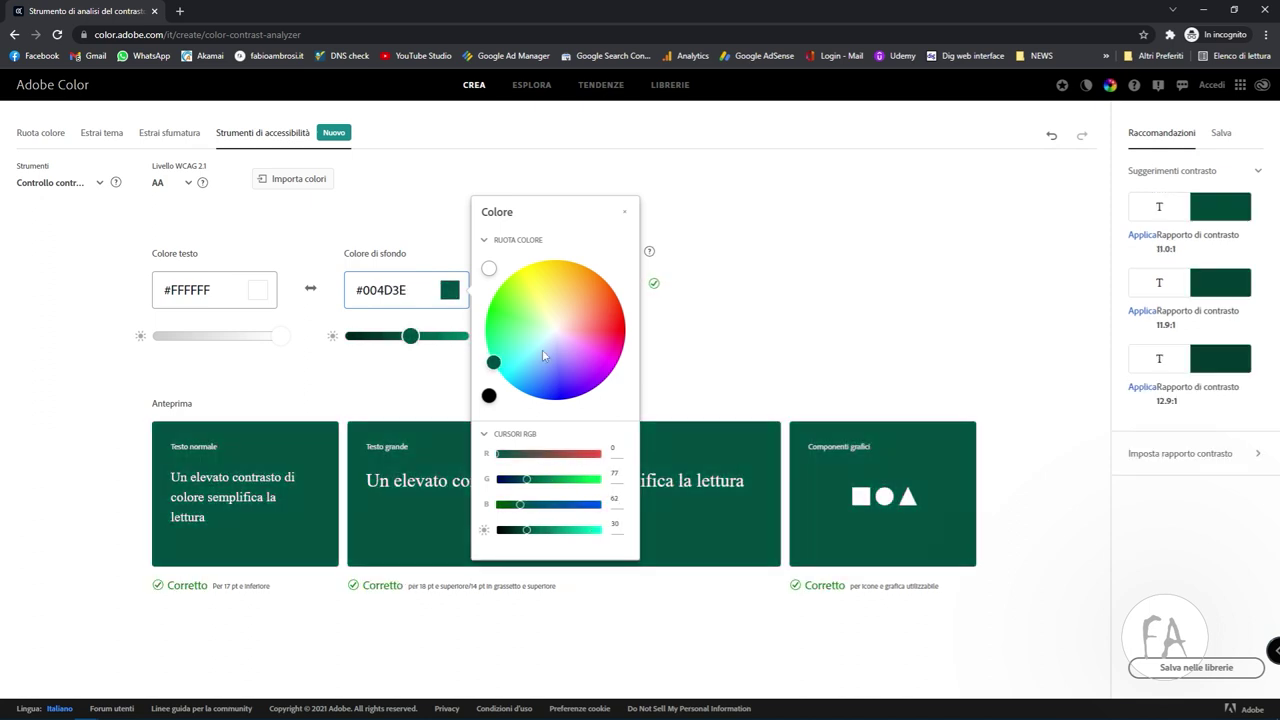
drag(543, 355, 550, 338)
drag(597, 530, 526, 531)
click(749, 323)
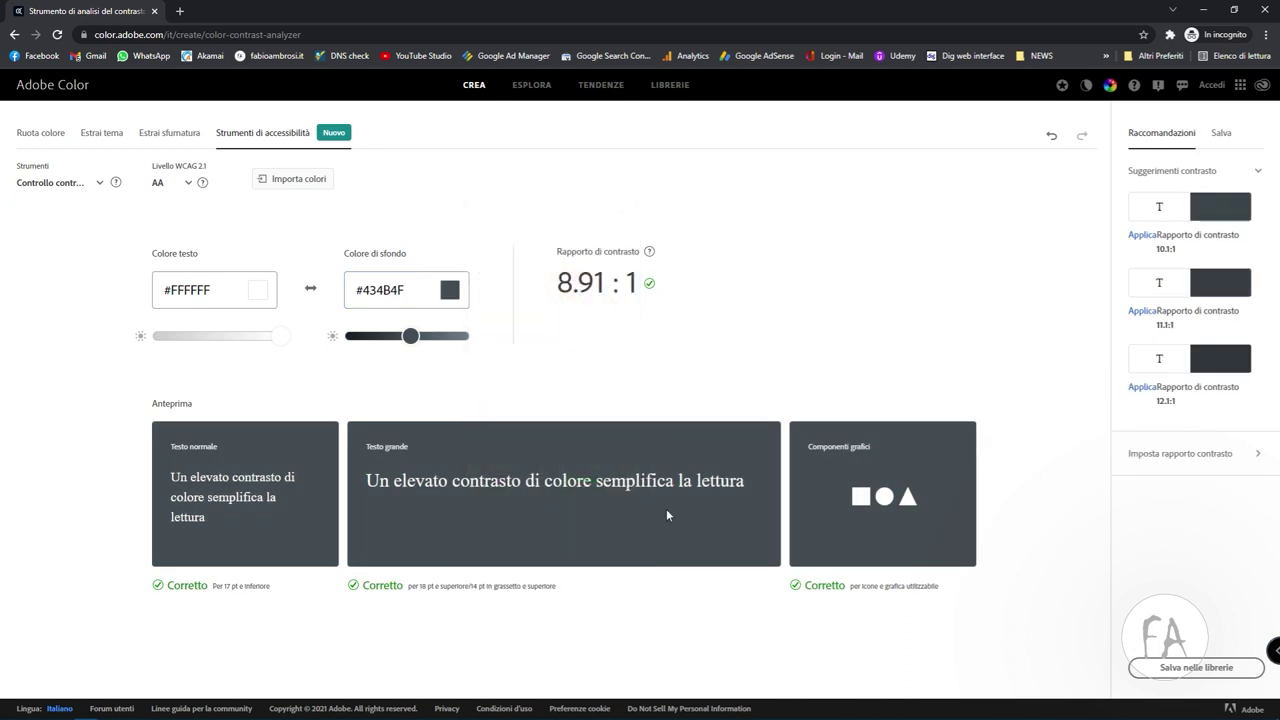